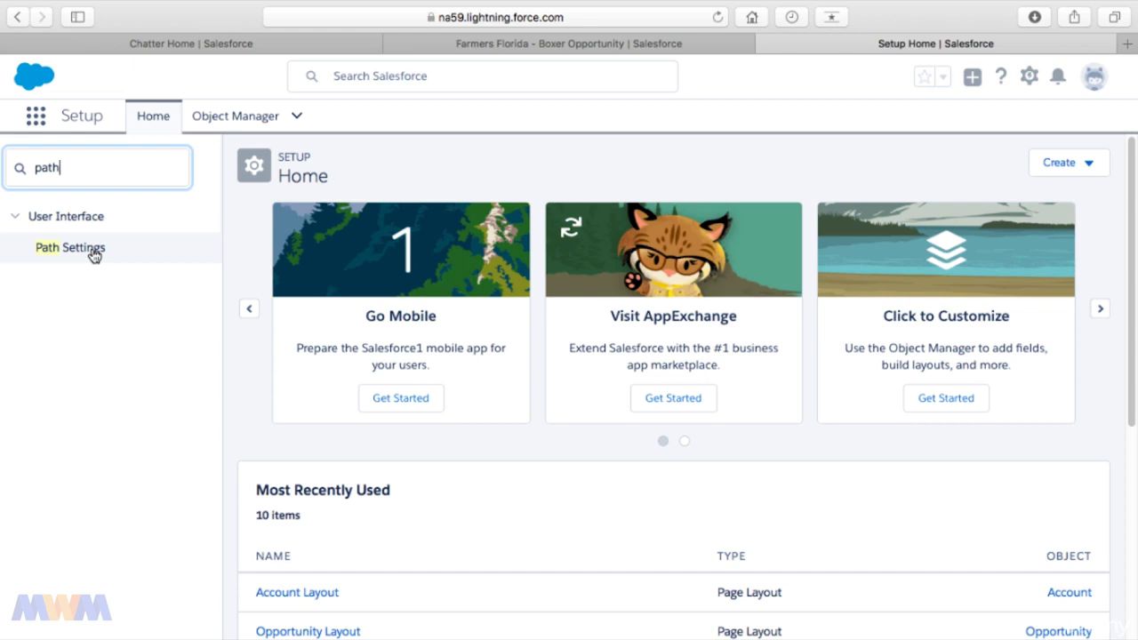
Enable Path in Path Settings with Remember User's Path Preferences turned on.
{"action": "left_click", "coordinate": [94, 255]}
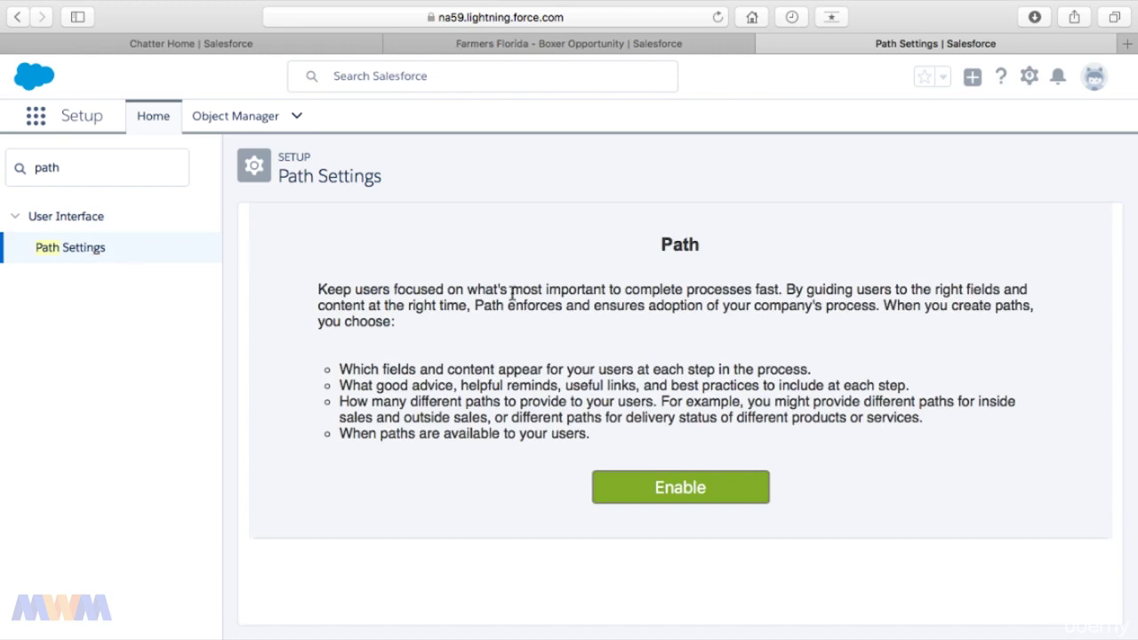
{"action": "left_click", "coordinate": [682, 495]}
{"action": "mouse_move", "coordinate": [460, 570]}
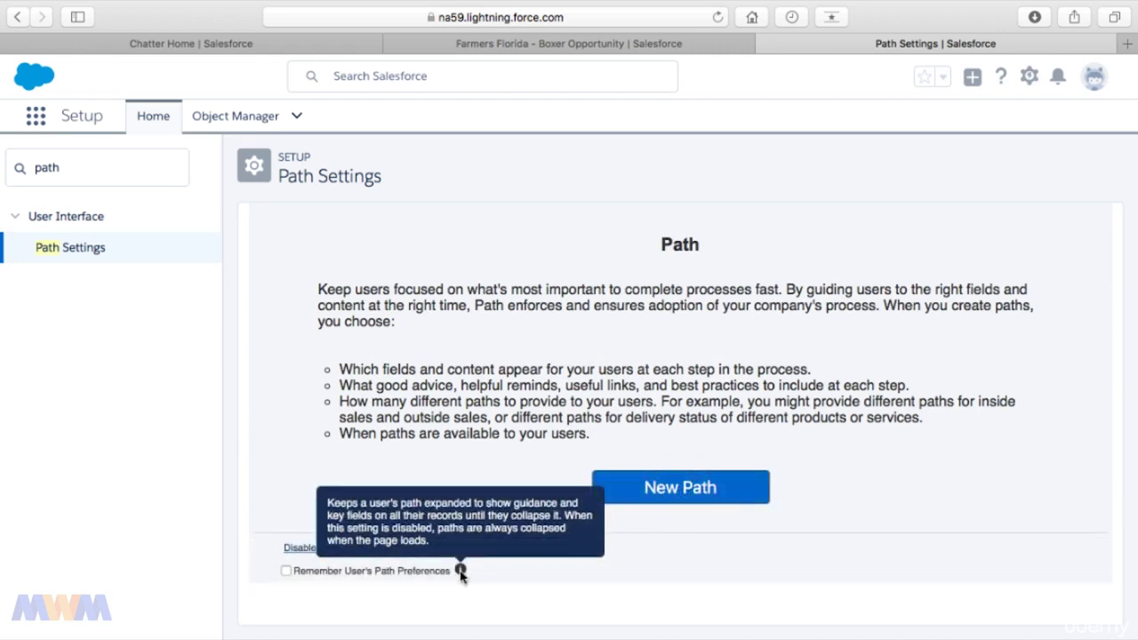
{"action": "left_click", "coordinate": [285, 571]}
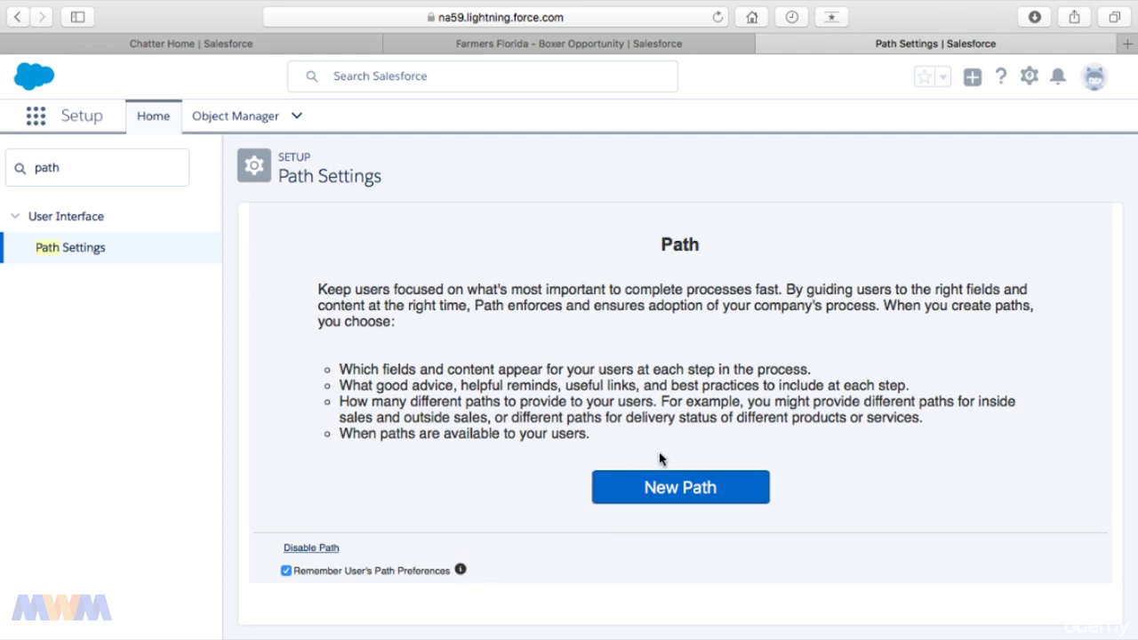
{"action": "left_click", "coordinate": [671, 486]}
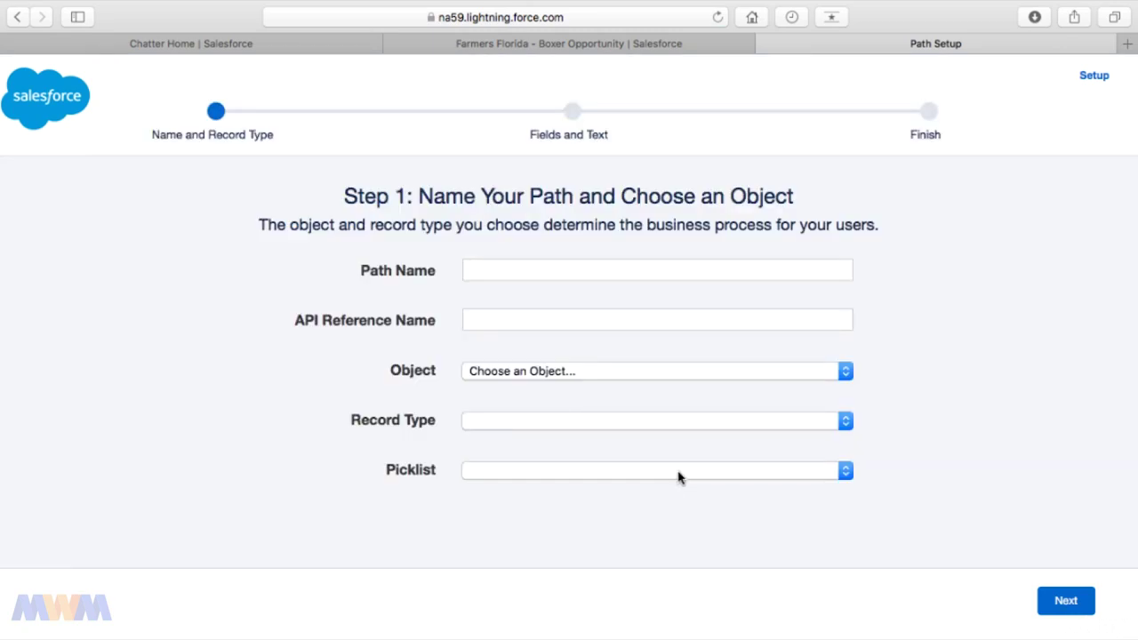
Set the new path's object to Opportunity and its record type to Retail.
{"action": "left_click", "coordinate": [573, 372]}
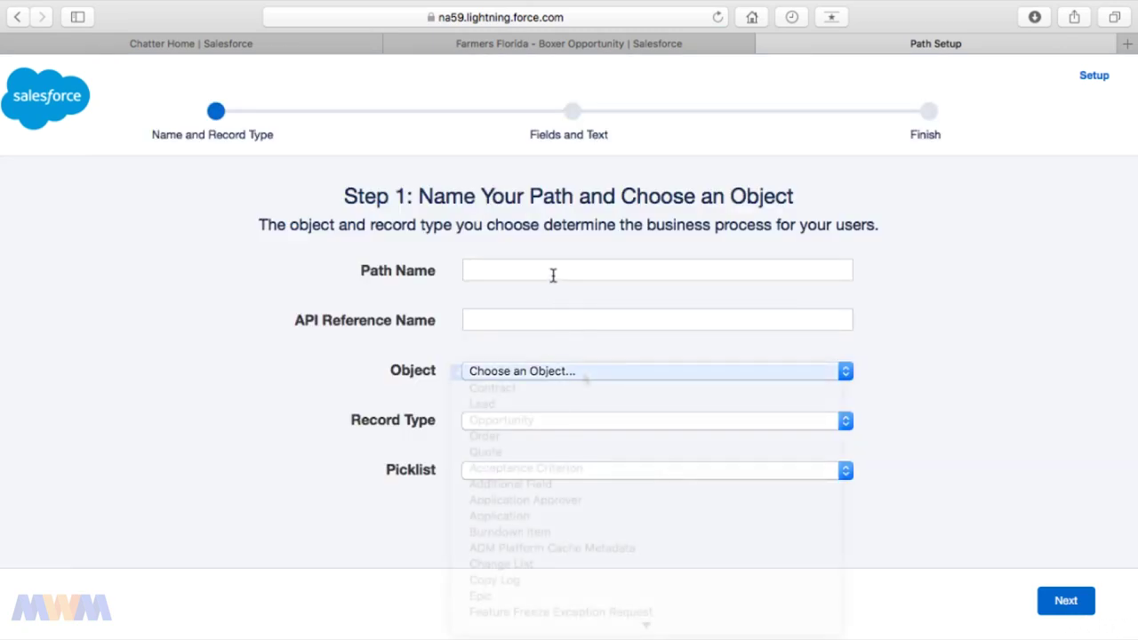
{"action": "left_click", "coordinate": [531, 421]}
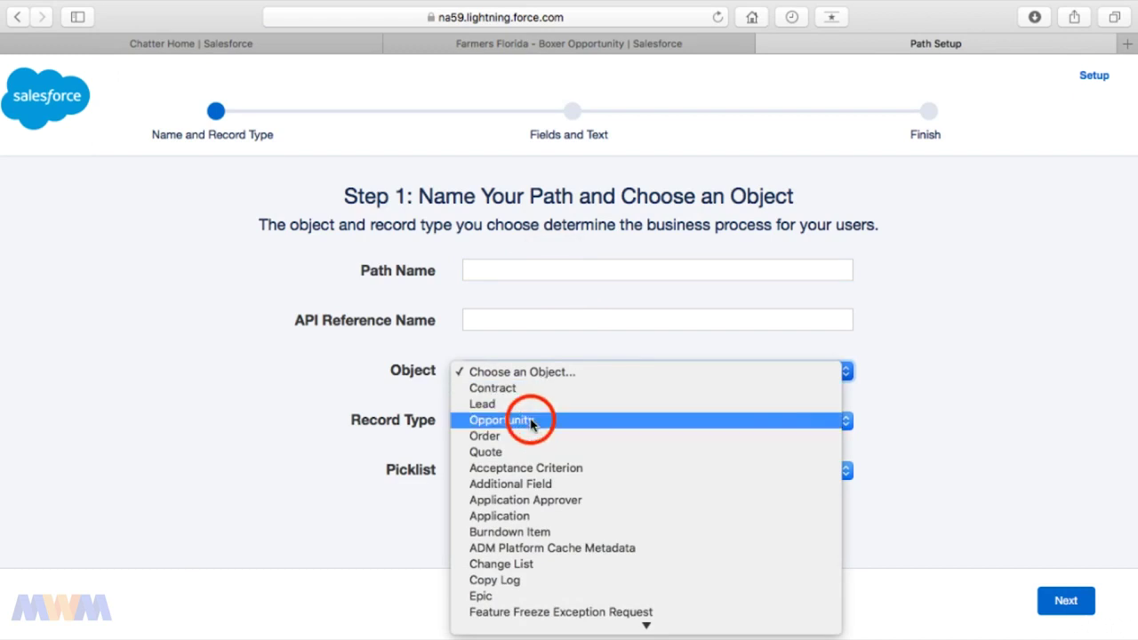
{"action": "left_click", "coordinate": [531, 430]}
{"action": "left_click", "coordinate": [531, 430]}
{"action": "left_click", "coordinate": [679, 434]}
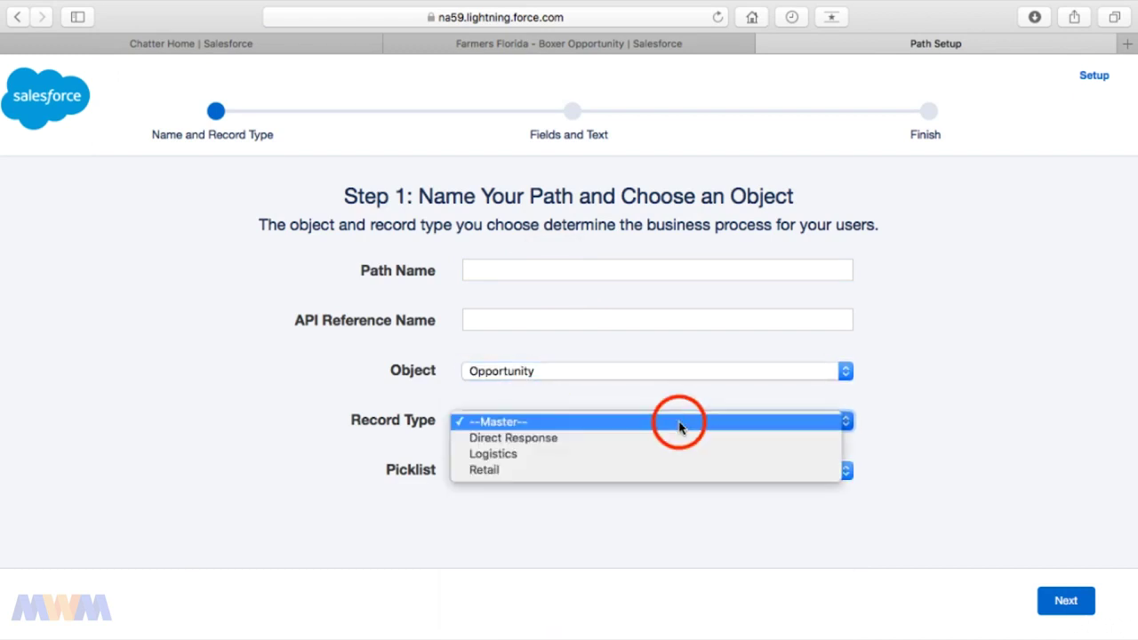
{"action": "left_click", "coordinate": [551, 479]}
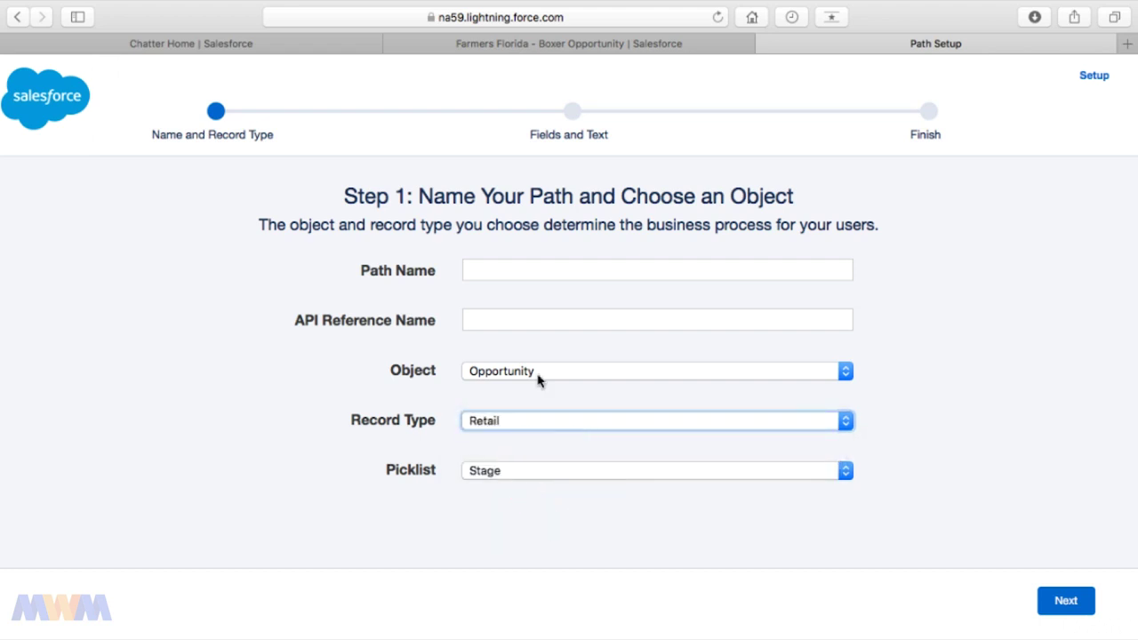
Name the path 'Retail Path', keep the Stage picklist, and continue to Step 2.
{"action": "left_click", "coordinate": [500, 265]}
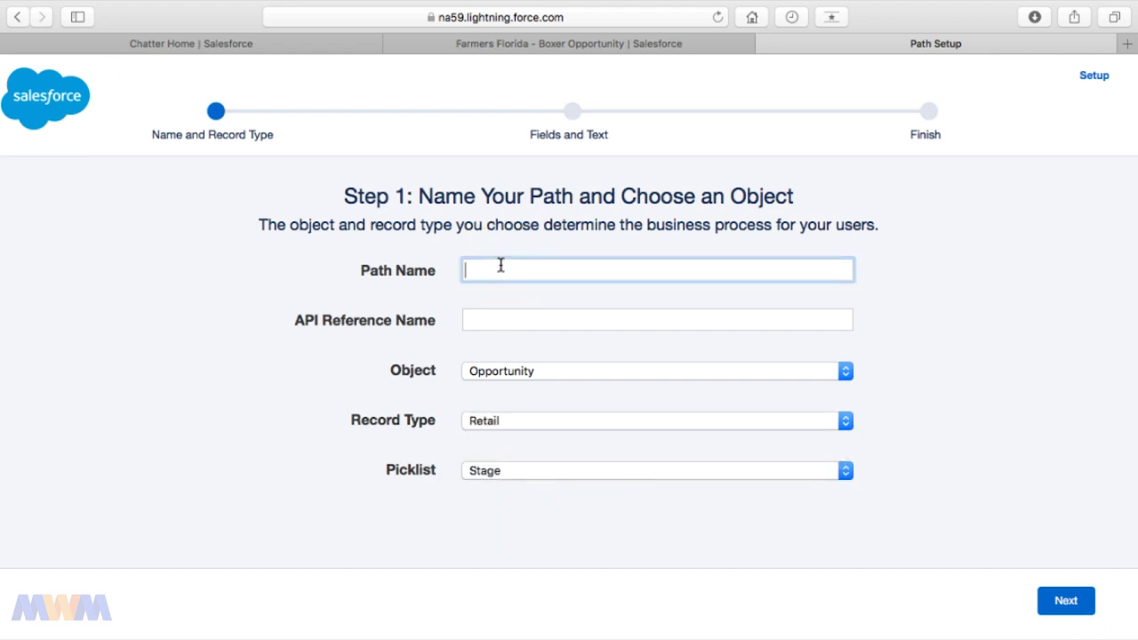
{"action": "type", "text": "Retail Path"}
{"action": "key", "text": "Tab"}
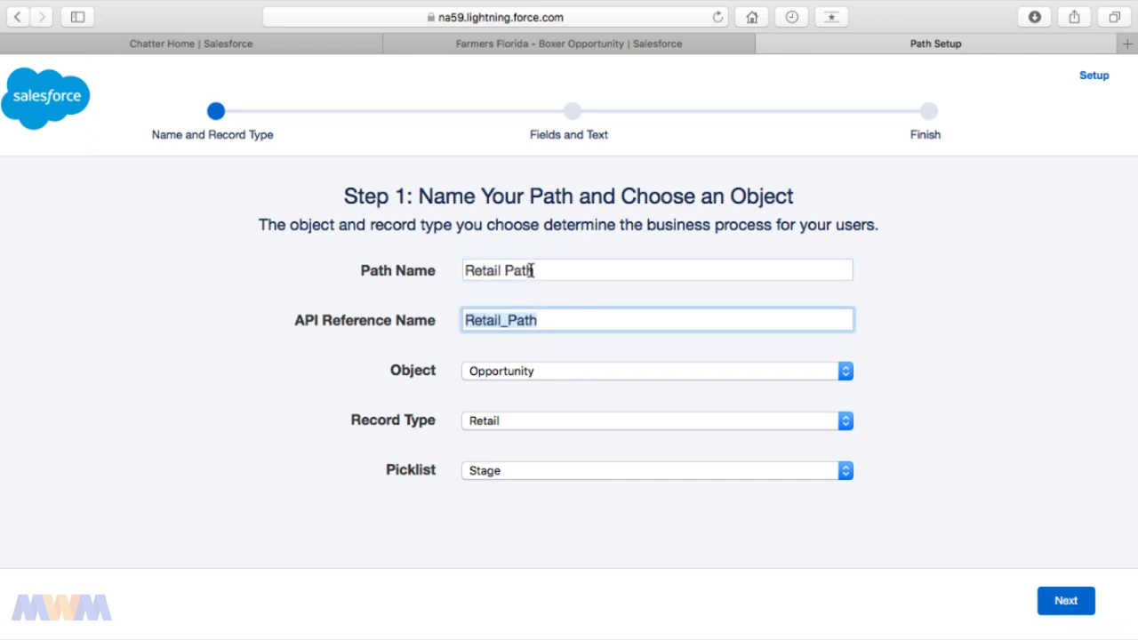
{"action": "left_click", "coordinate": [589, 471]}
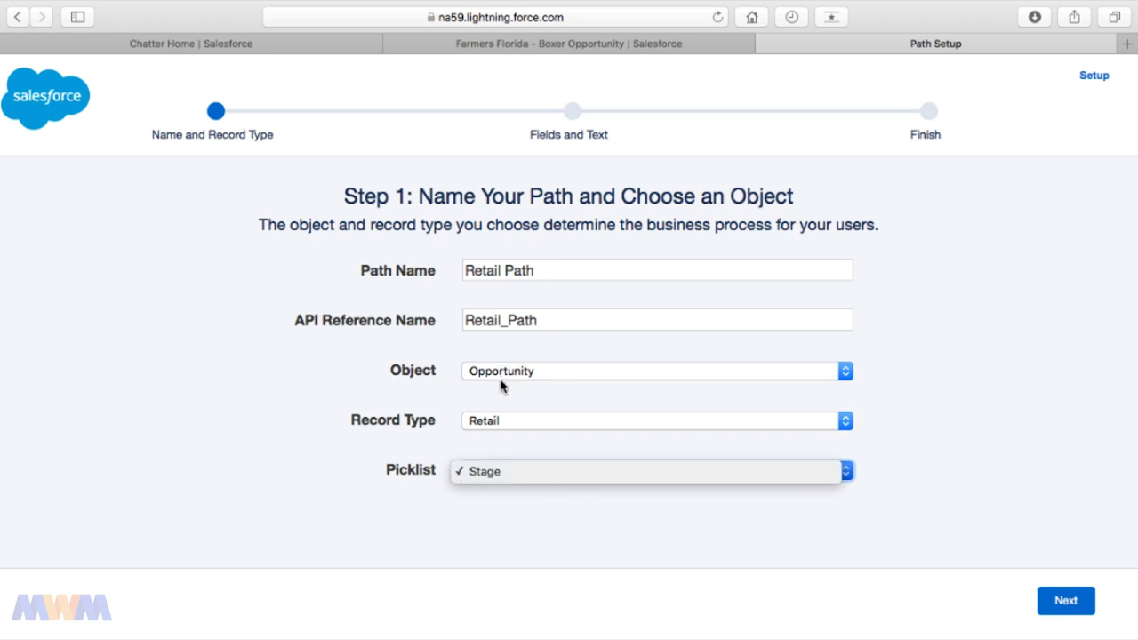
{"action": "left_click", "coordinate": [954, 551]}
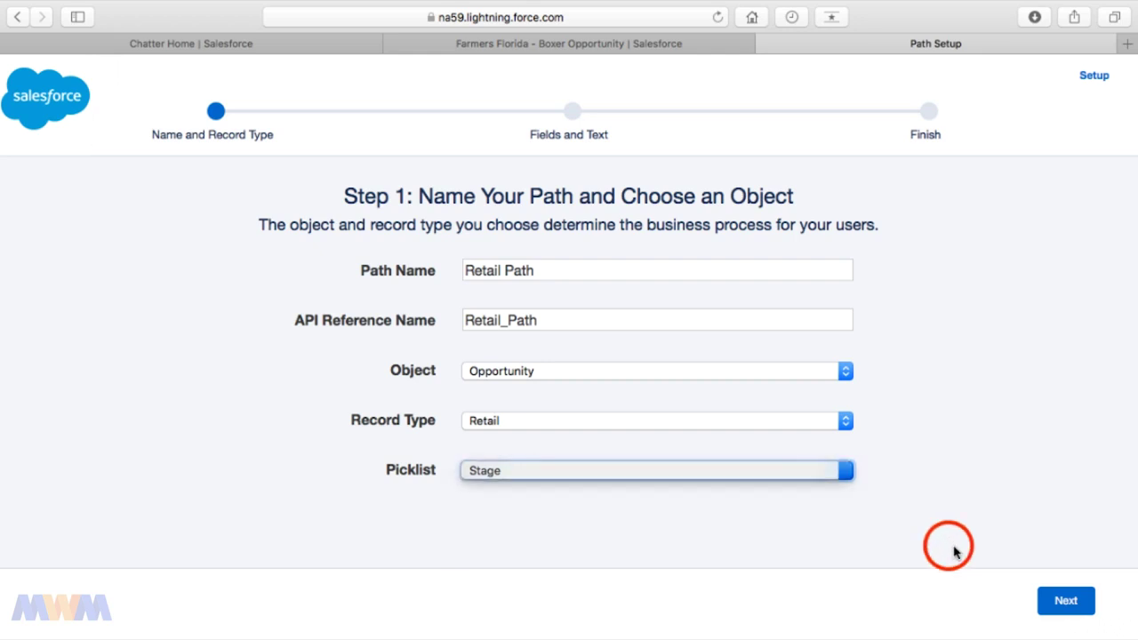
{"action": "left_click", "coordinate": [1064, 601]}
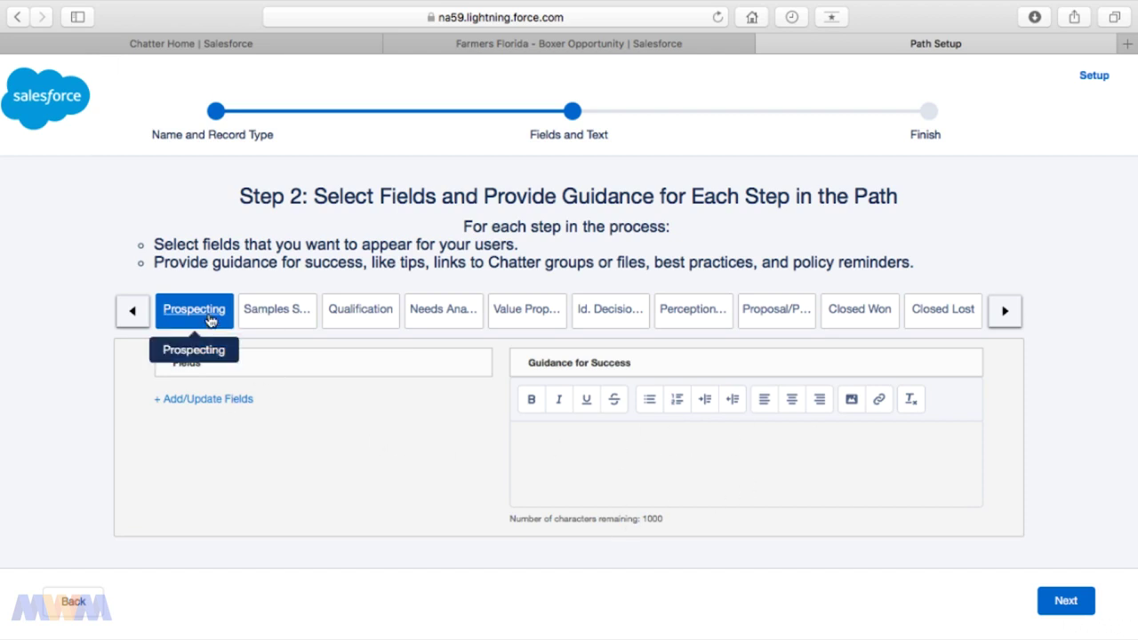
Open the field-selection dialog for the Prospecting stage's key fields.
{"action": "left_click", "coordinate": [179, 401]}
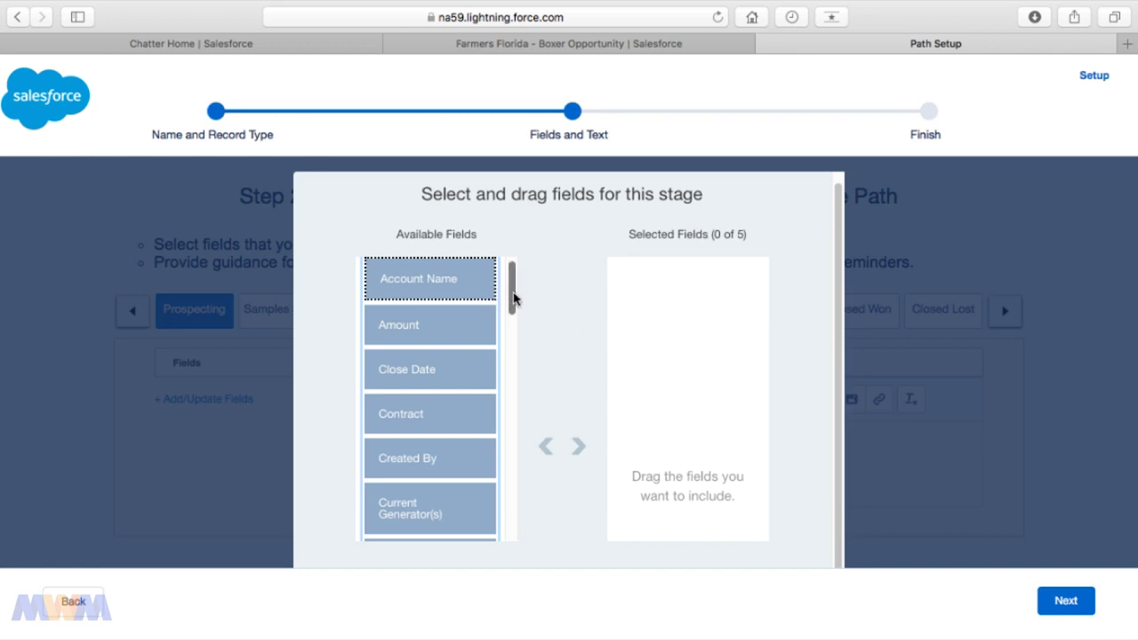
{"action": "mouse_move", "coordinate": [513, 296]}
{"action": "left_mouse_down"}
{"action": "mouse_move", "coordinate": [513, 318]}
{"action": "mouse_move", "coordinate": [508, 287]}
{"action": "left_mouse_up"}
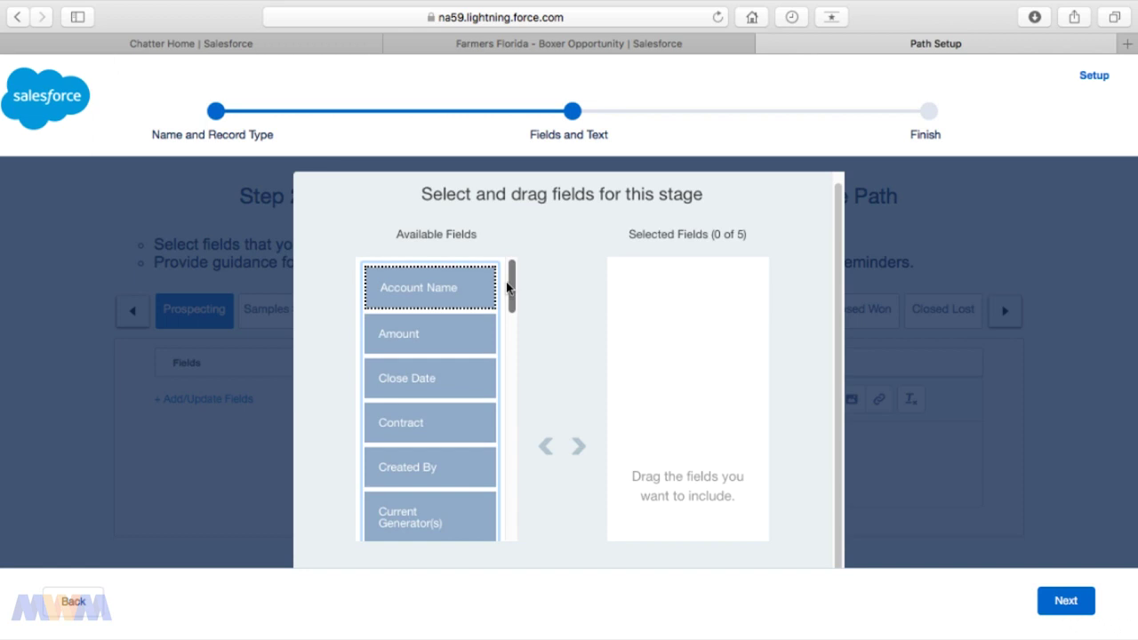
Add Account Name, Amount, Close Date and Description as Prospecting's selected key fields.
{"action": "left_click", "coordinate": [439, 287]}
{"action": "left_click", "coordinate": [573, 448]}
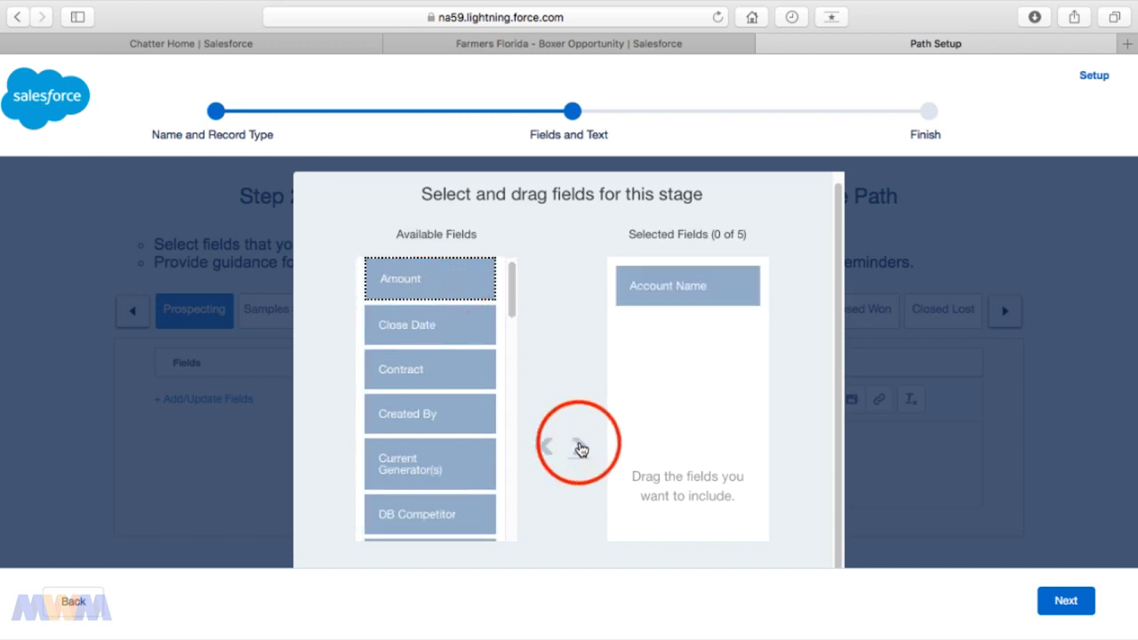
{"action": "left_click", "coordinate": [578, 449]}
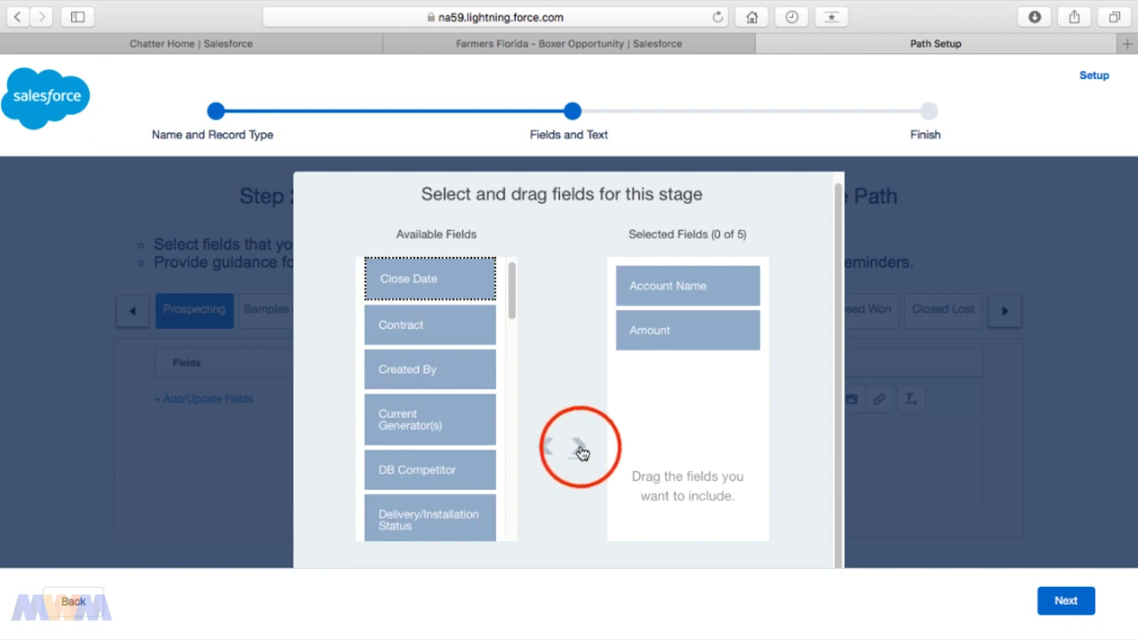
{"action": "left_click", "coordinate": [578, 449]}
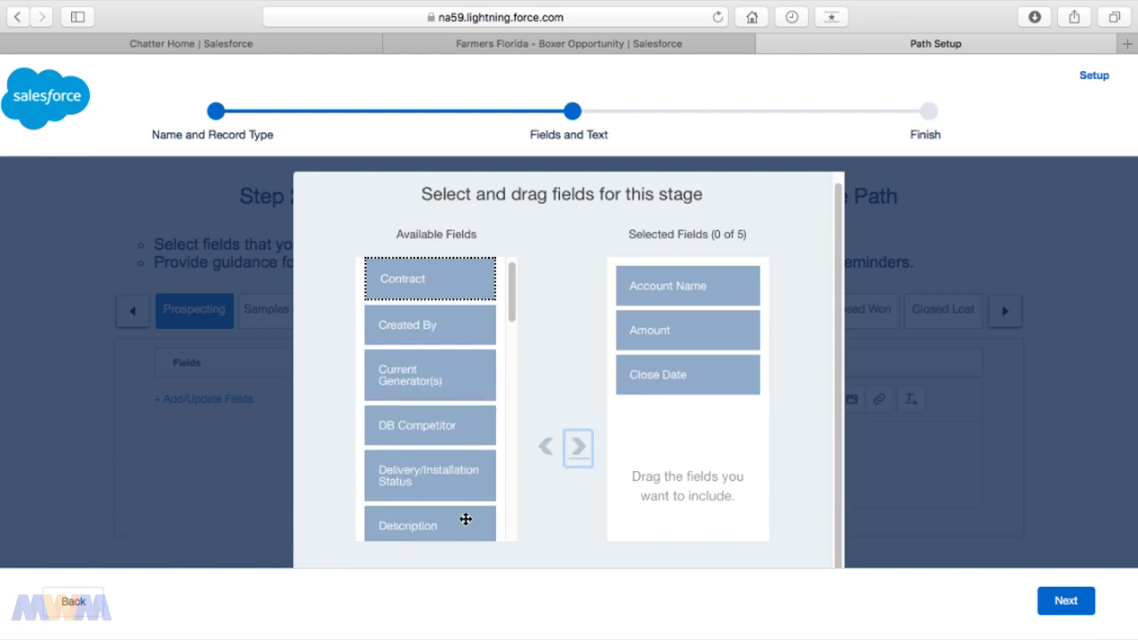
{"action": "left_click", "coordinate": [466, 520]}
{"action": "left_click", "coordinate": [578, 449]}
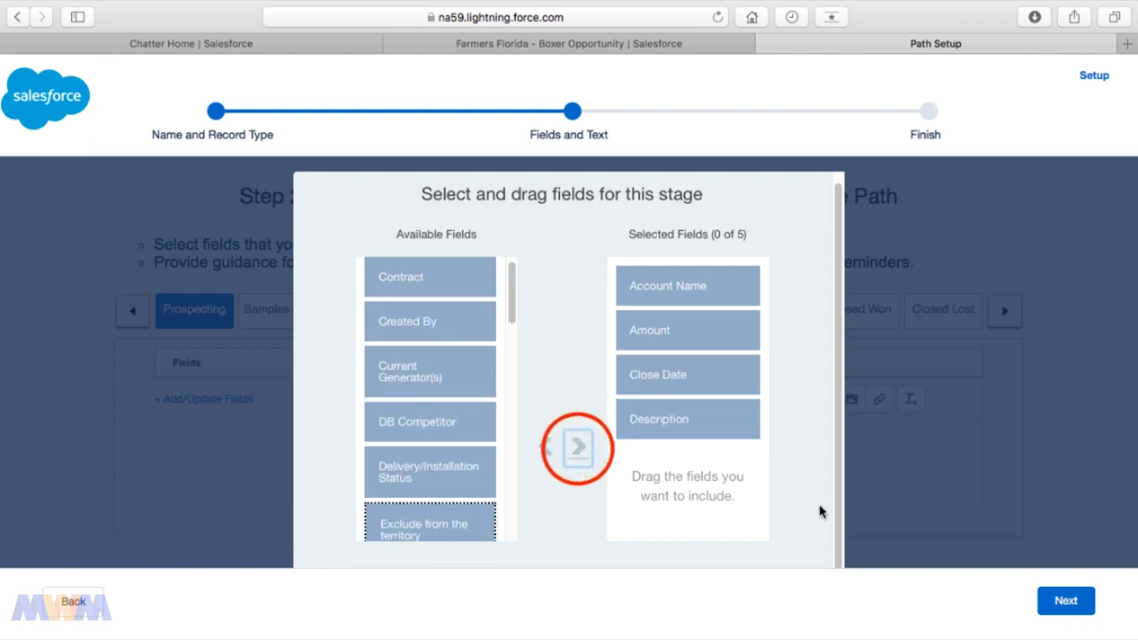
{"action": "left_click", "coordinate": [1052, 608]}
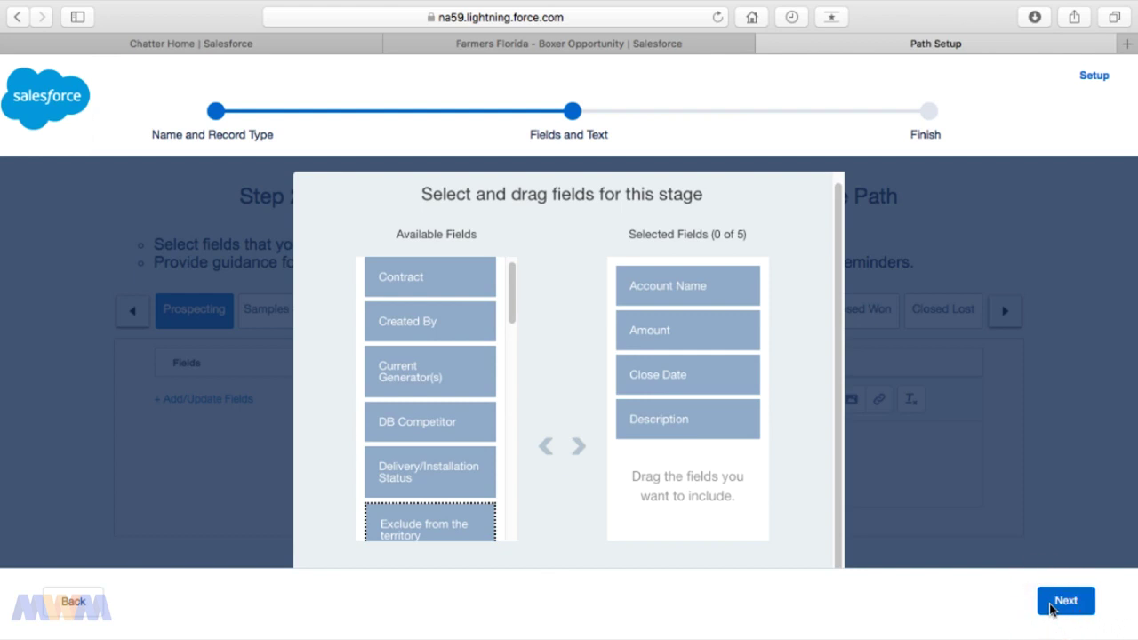
{"action": "left_click", "coordinate": [837, 375]}
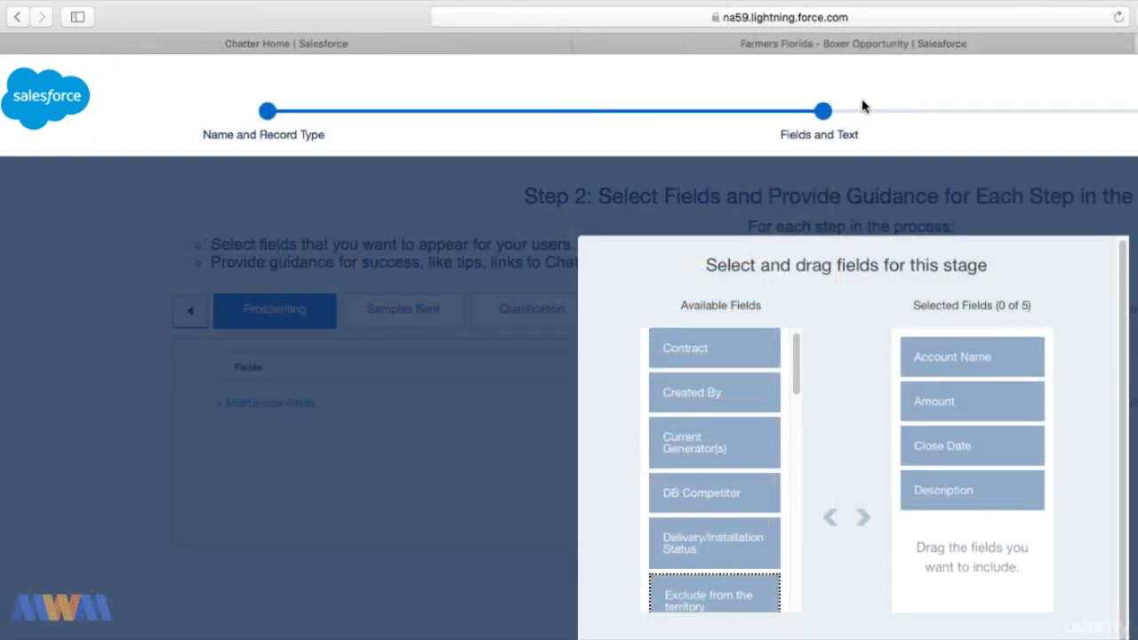
{"action": "left_click", "coordinate": [1021, 347]}
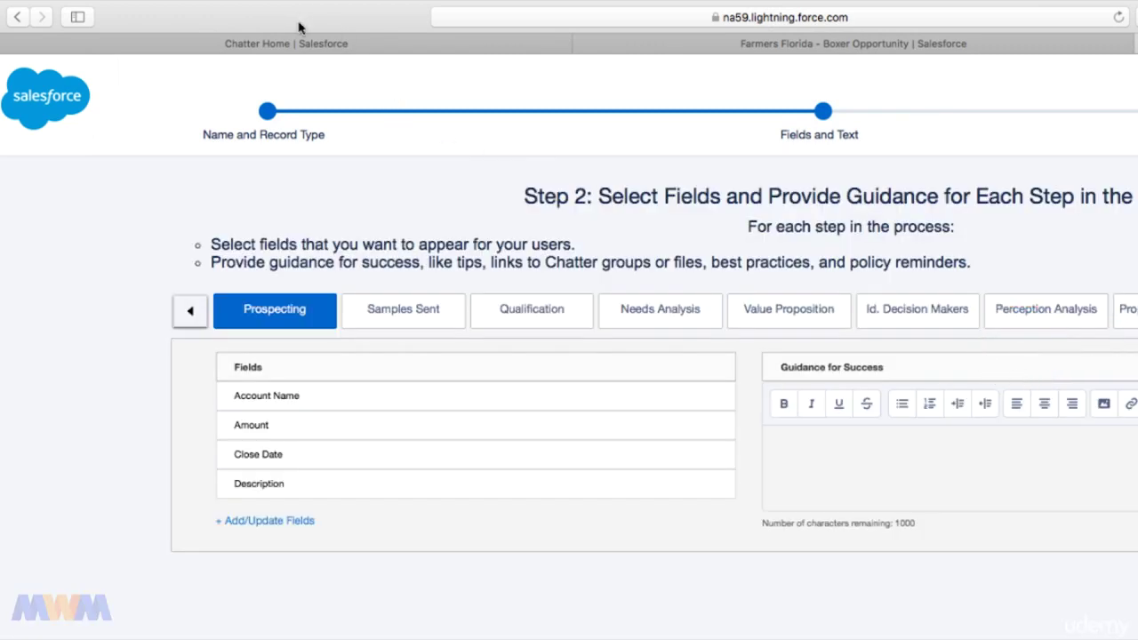
Paste 'guidance goes here.' as the Prospecting stage's Guidance for Success.
{"action": "left_click", "coordinate": [791, 141]}
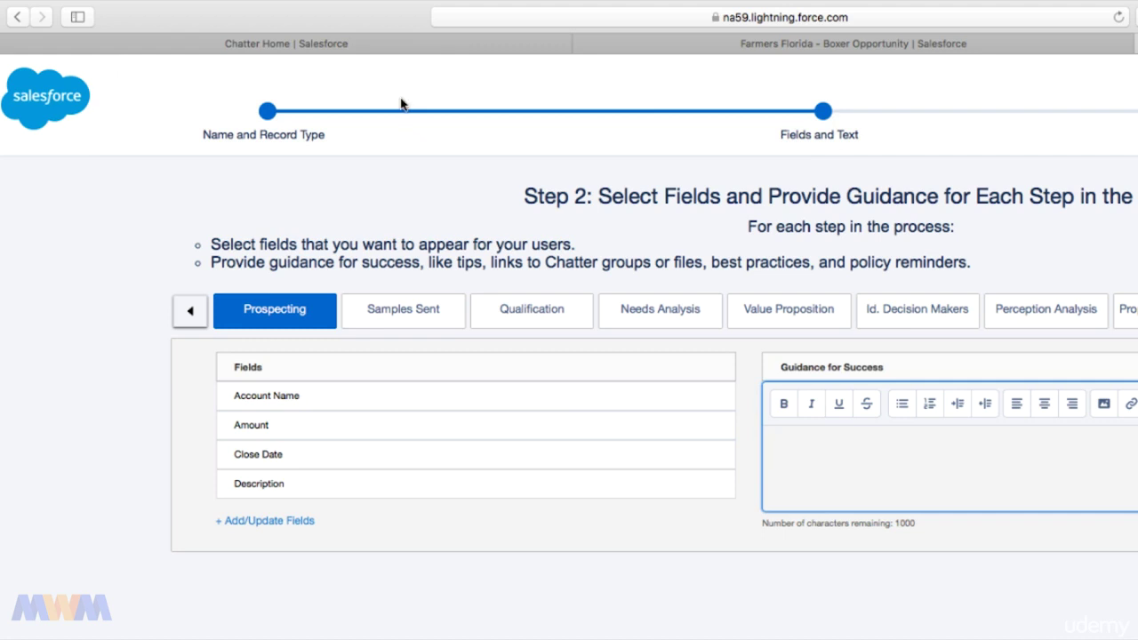
{"action": "type", "text": "guidance goes here."}
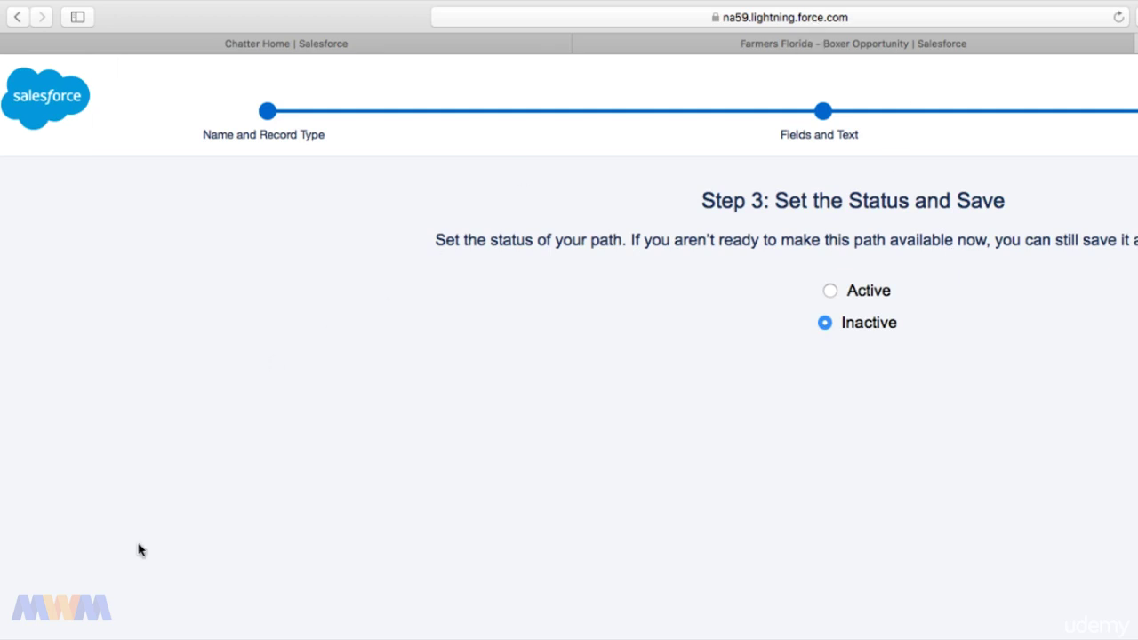
{"action": "left_click", "coordinate": [89, 603]}
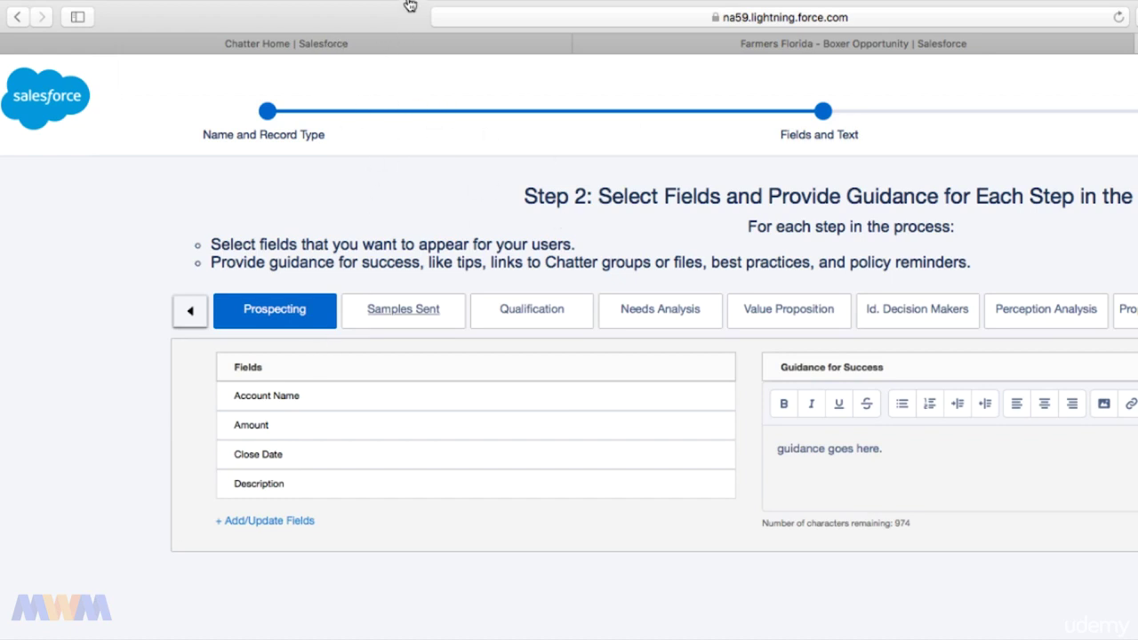
Switch to the Samples Sent stage and bring up its field selection.
{"action": "left_click", "coordinate": [405, 309]}
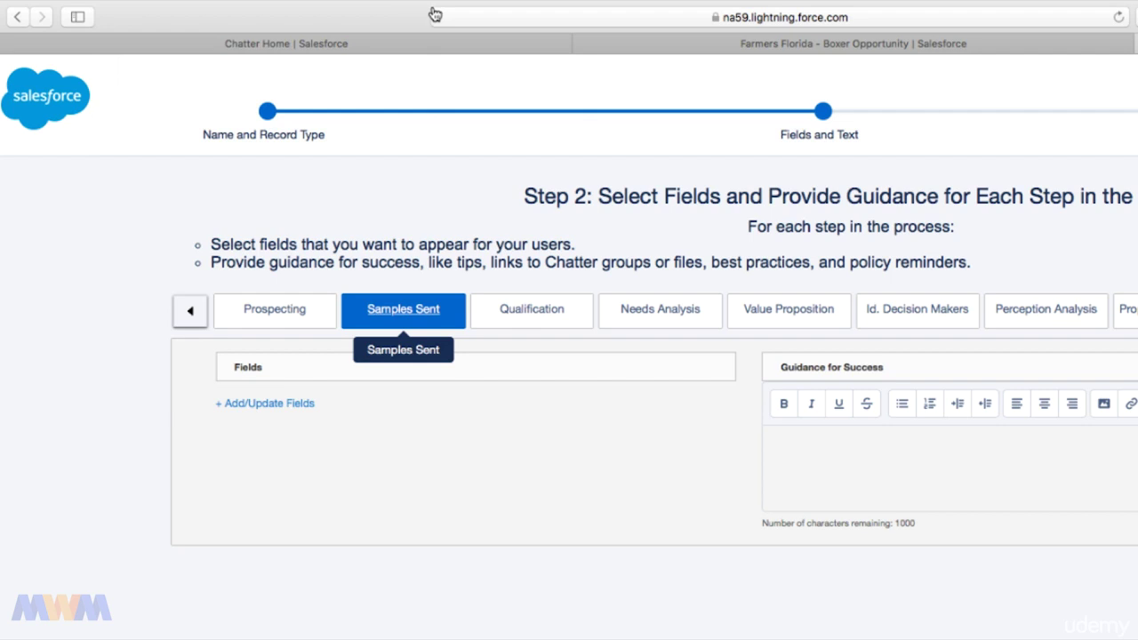
{"action": "left_click", "coordinate": [305, 85]}
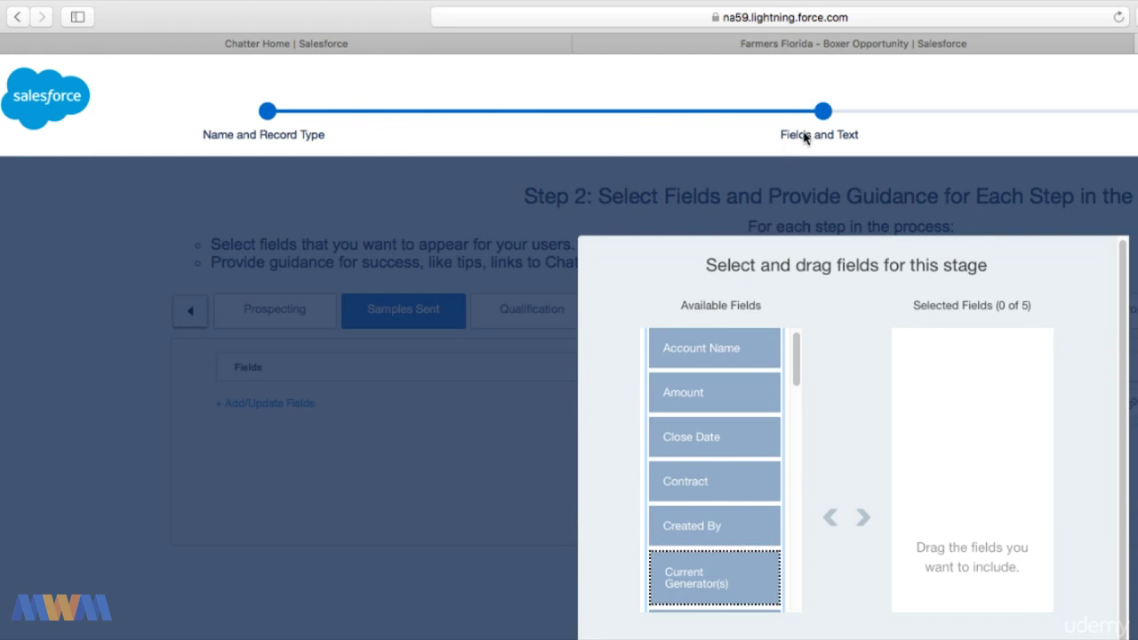
Move Main Competitor(s), Next Step and Quantity into Samples Sent's selected fields and confirm.
{"action": "left_click", "coordinate": [788, 51]}
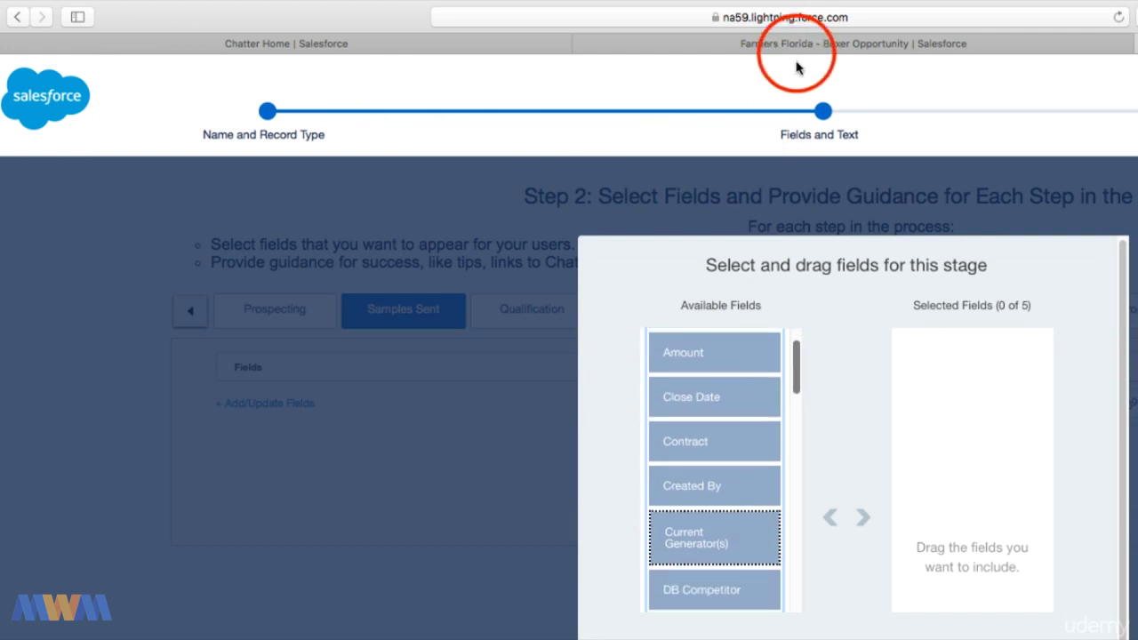
{"action": "scroll", "coordinate": [715, 472], "scroll_direction": "down", "scroll_amount": 5}
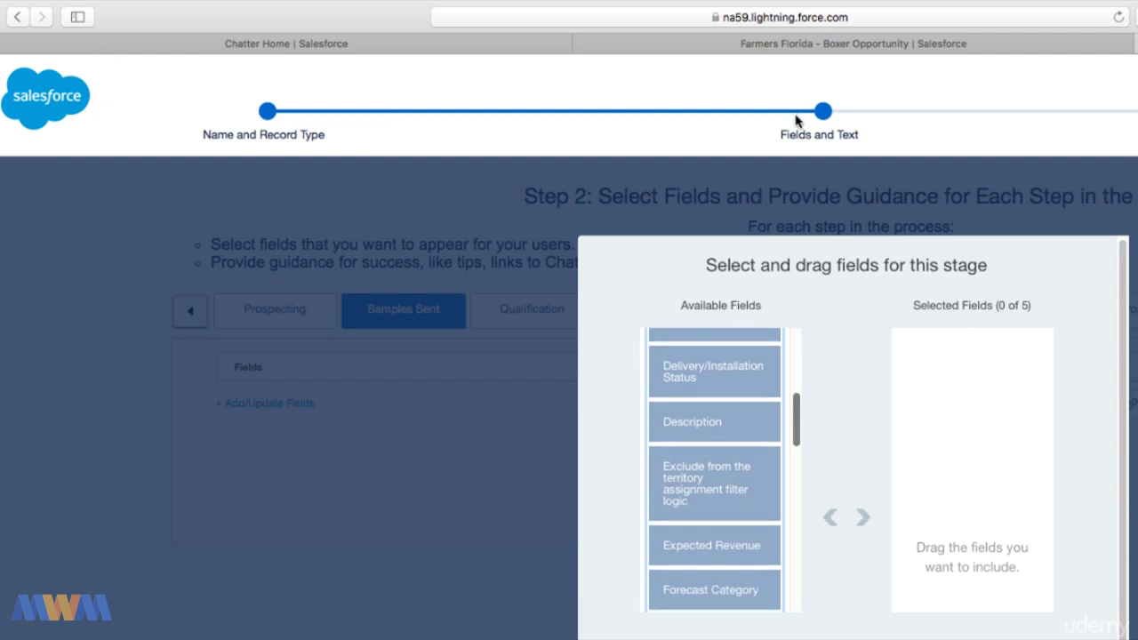
{"action": "scroll", "coordinate": [715, 471], "scroll_direction": "down", "scroll_amount": 3}
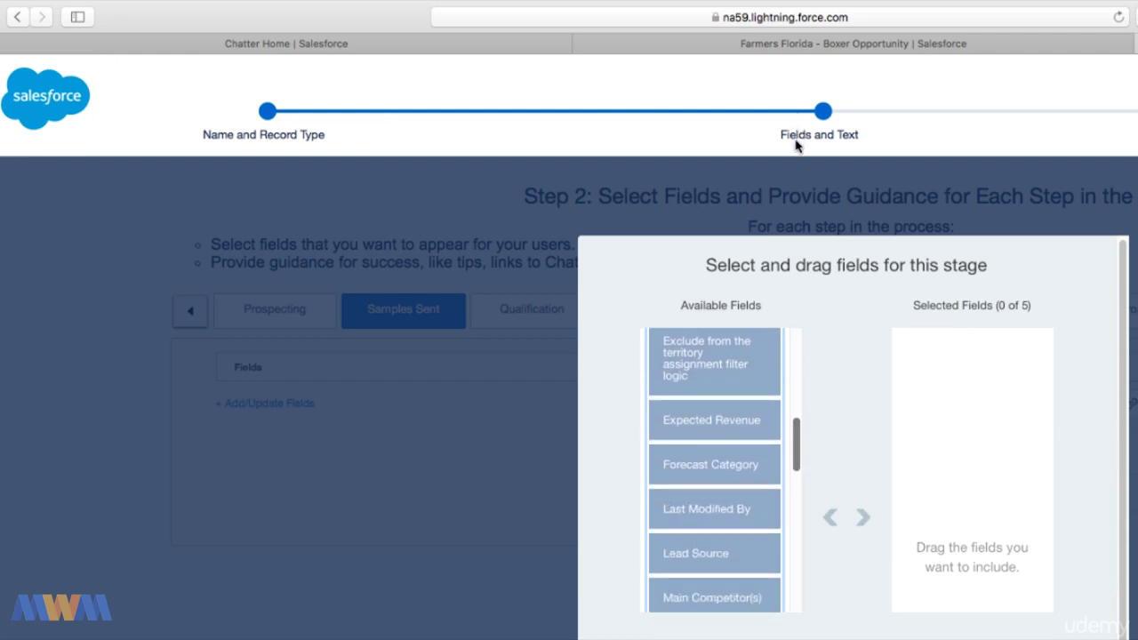
{"action": "left_click", "coordinate": [737, 184]}
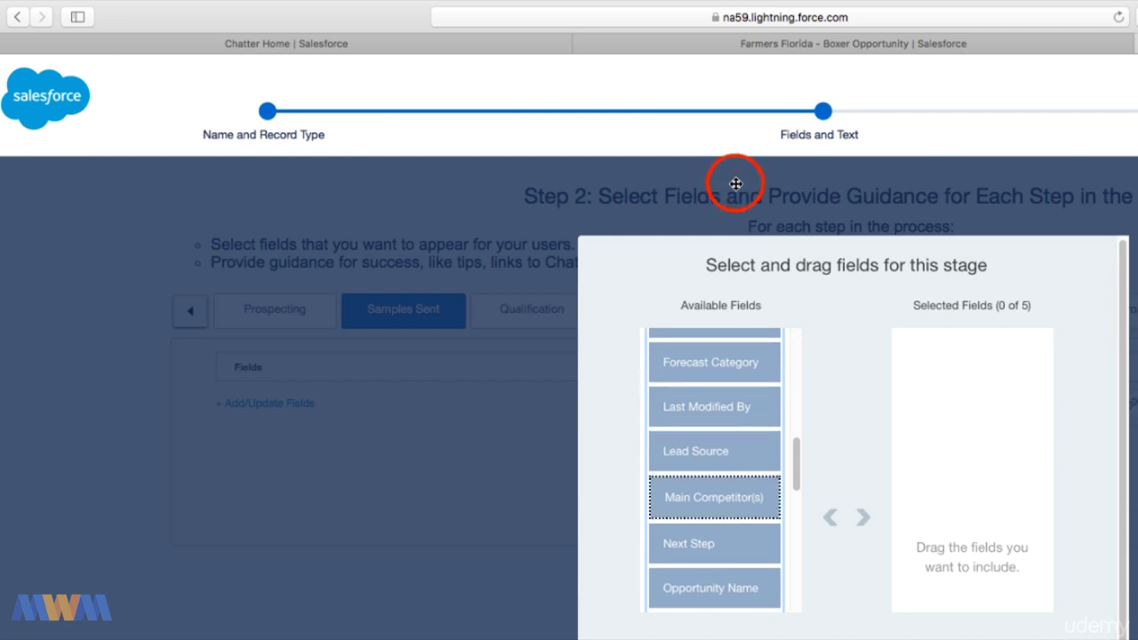
{"action": "left_click", "coordinate": [861, 197]}
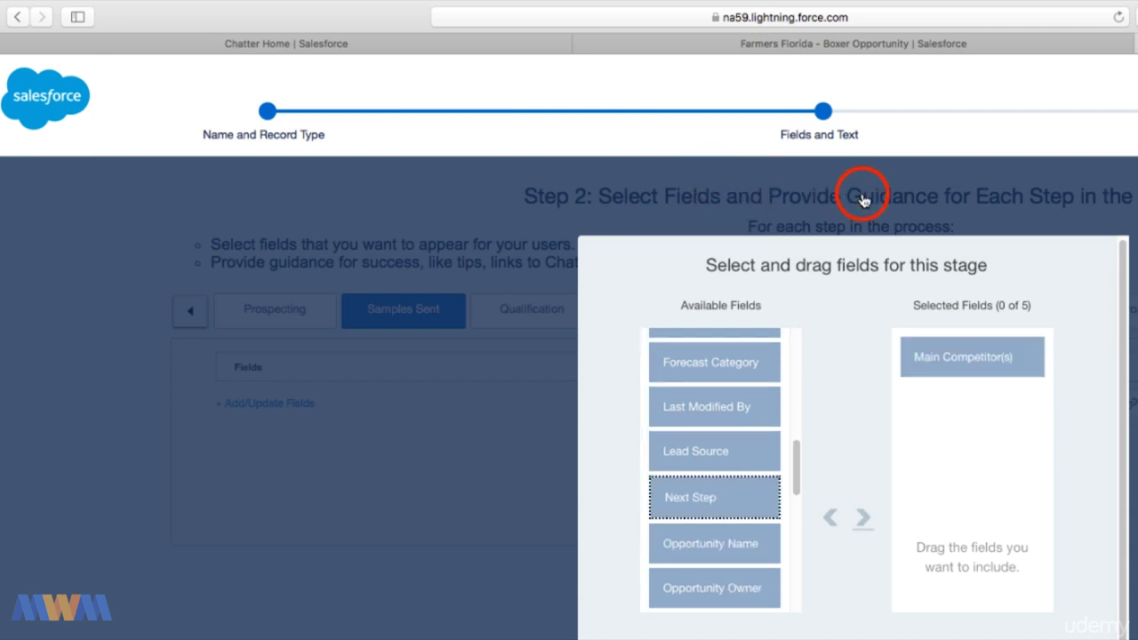
{"action": "left_click", "coordinate": [752, 181]}
{"action": "left_click", "coordinate": [859, 206]}
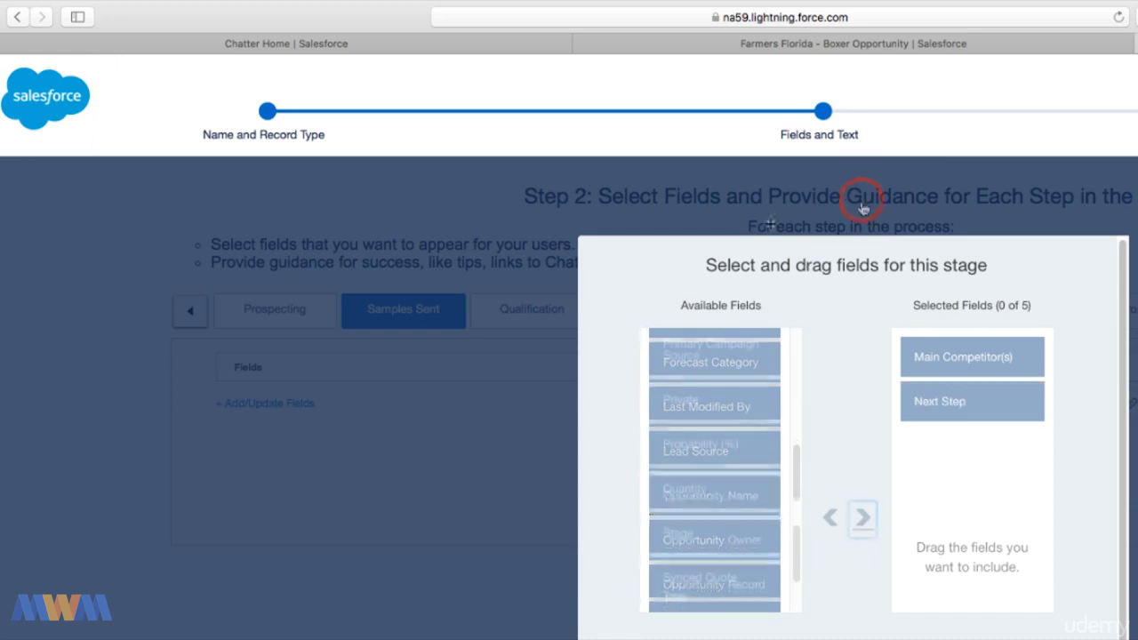
{"action": "left_click", "coordinate": [730, 171]}
{"action": "left_click", "coordinate": [864, 190]}
{"action": "left_click", "coordinate": [1031, 354]}
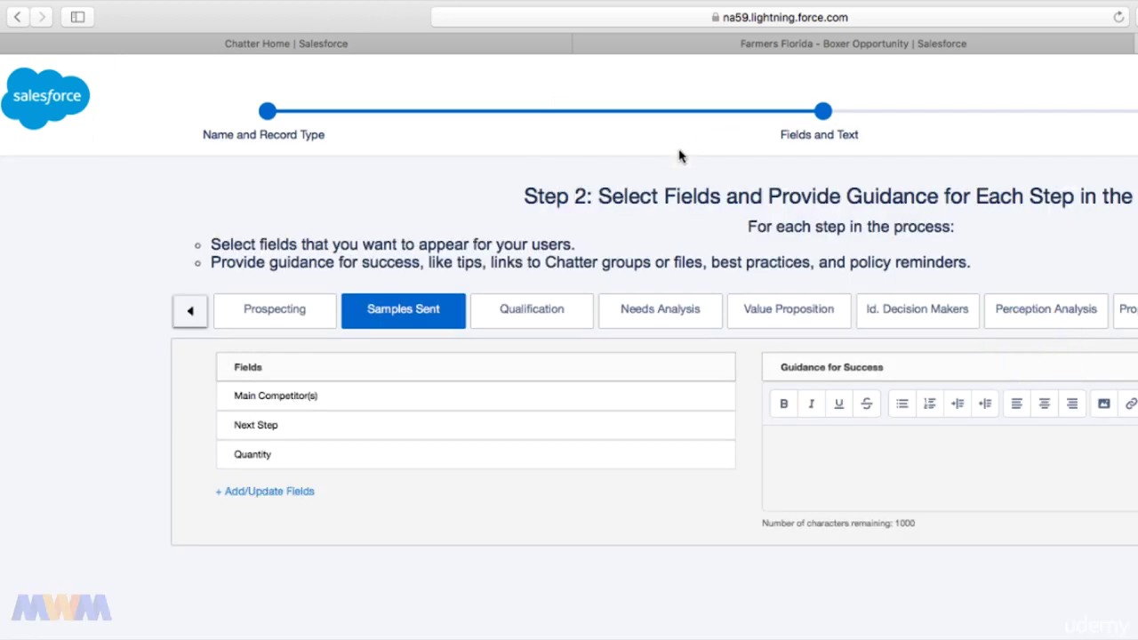
Enter 'guidance' for Samples Sent and save Retail Path as Active.
{"action": "left_click", "coordinate": [797, 149]}
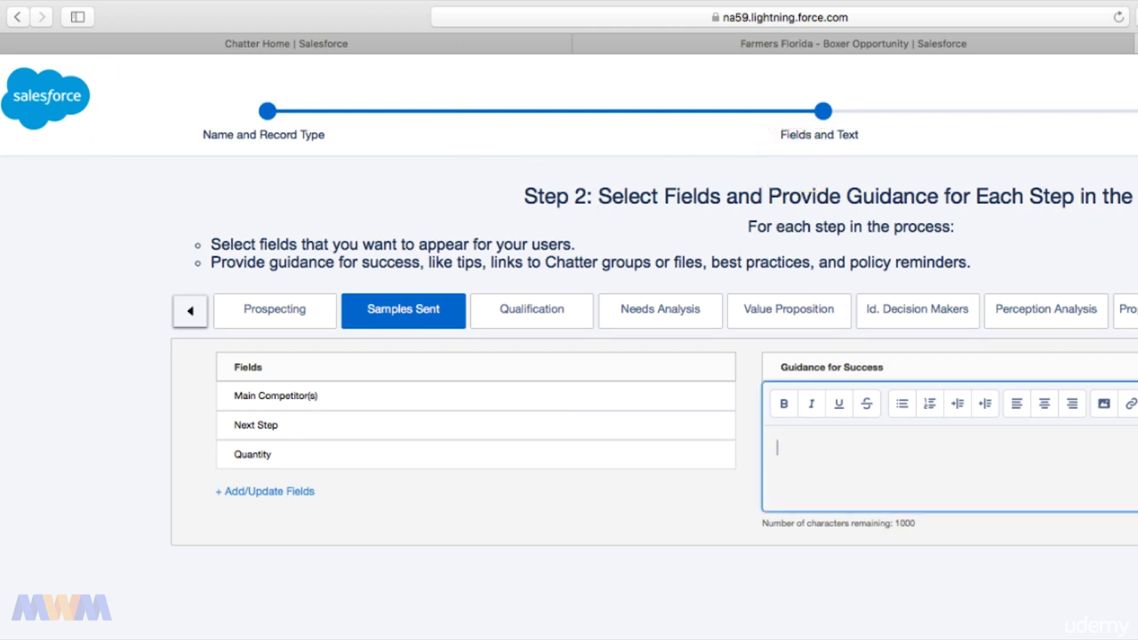
{"action": "type", "text": "guidance"}
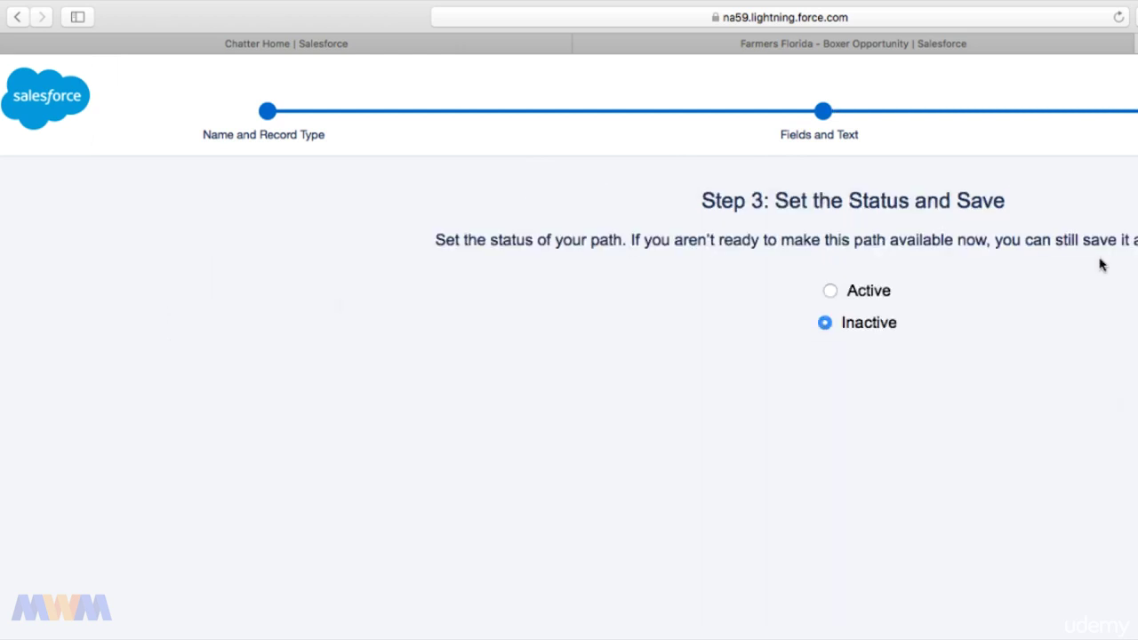
{"action": "left_click", "coordinate": [830, 291]}
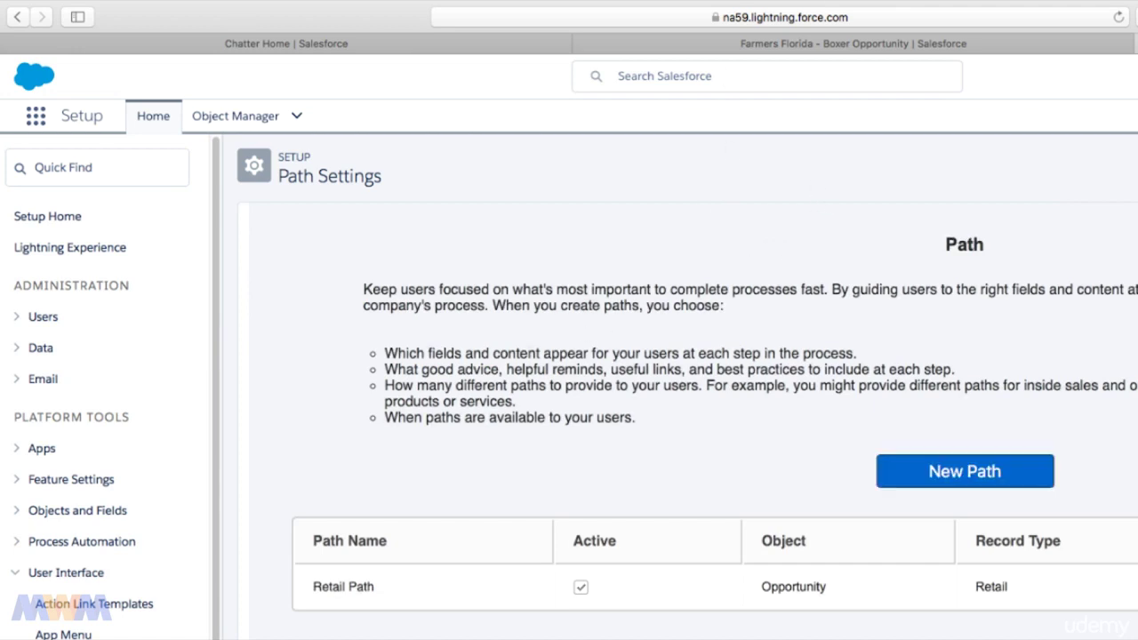
Open the App Launcher to switch from Setup to another app.
{"action": "left_click", "coordinate": [35, 116]}
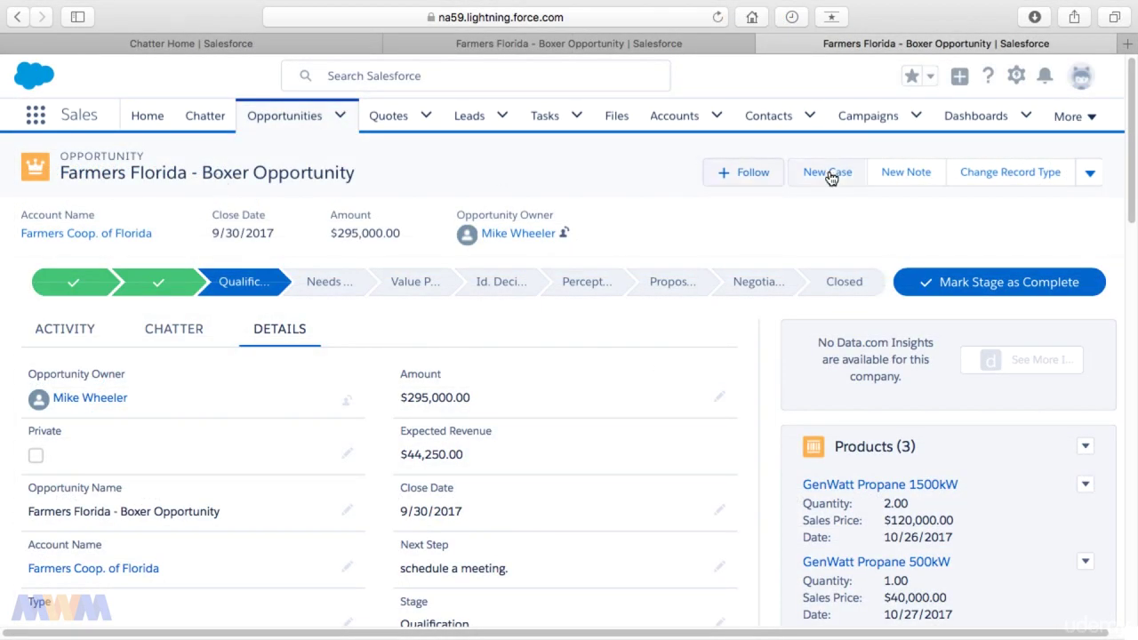
Switch the Farmers Florida - Boxer opportunity to the Retail record type and save.
{"action": "left_click", "coordinate": [1037, 184]}
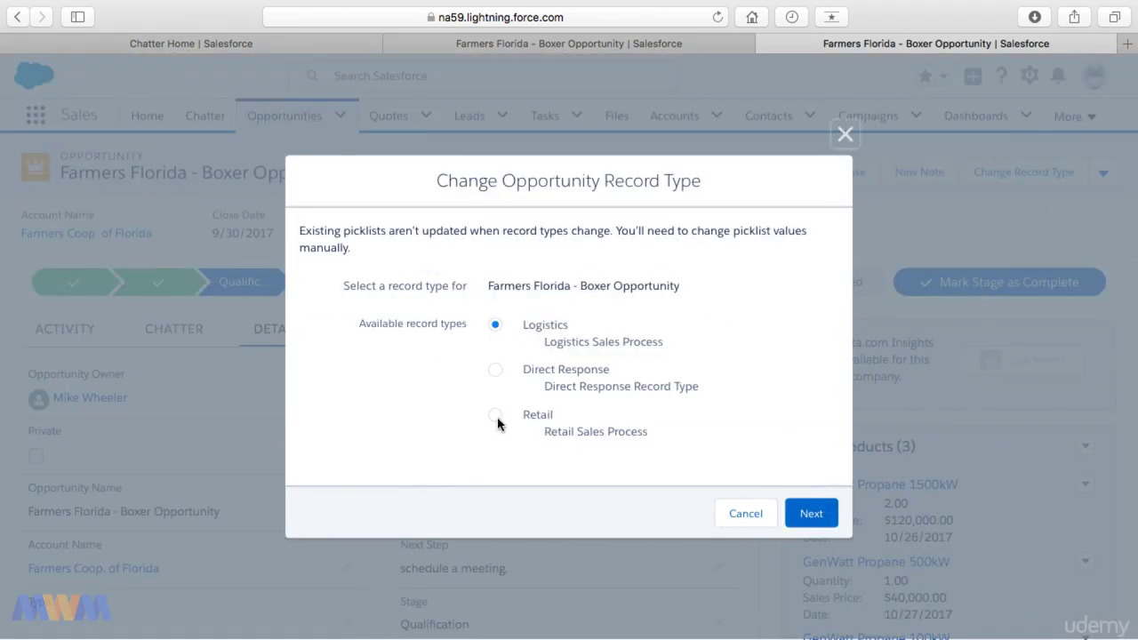
{"action": "left_click", "coordinate": [495, 415]}
{"action": "left_click", "coordinate": [811, 514]}
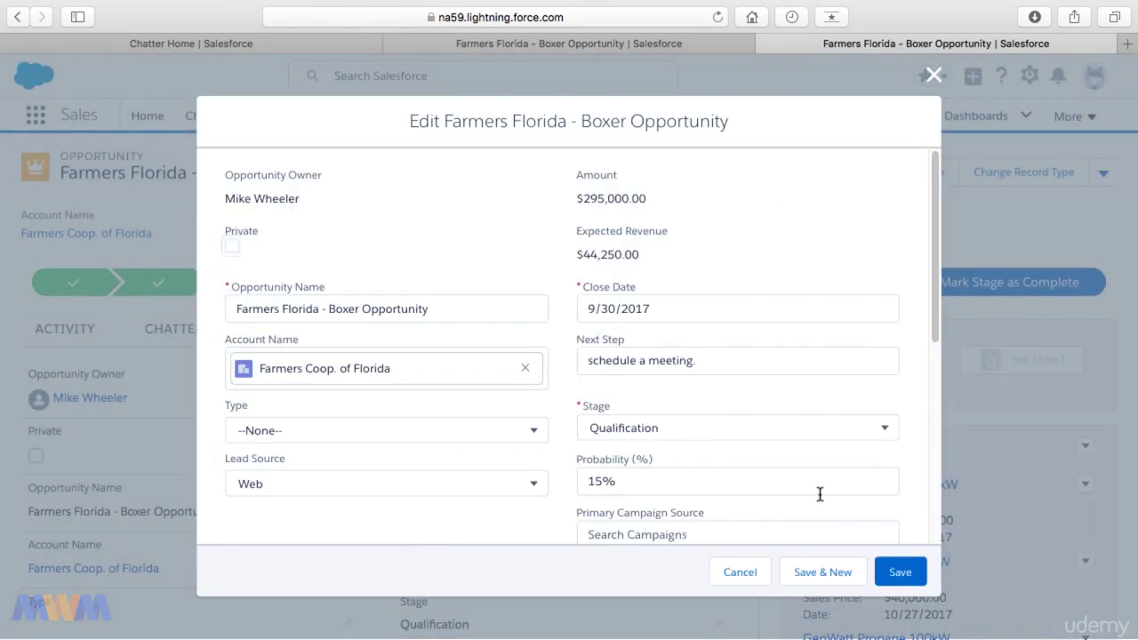
{"action": "left_click", "coordinate": [898, 574]}
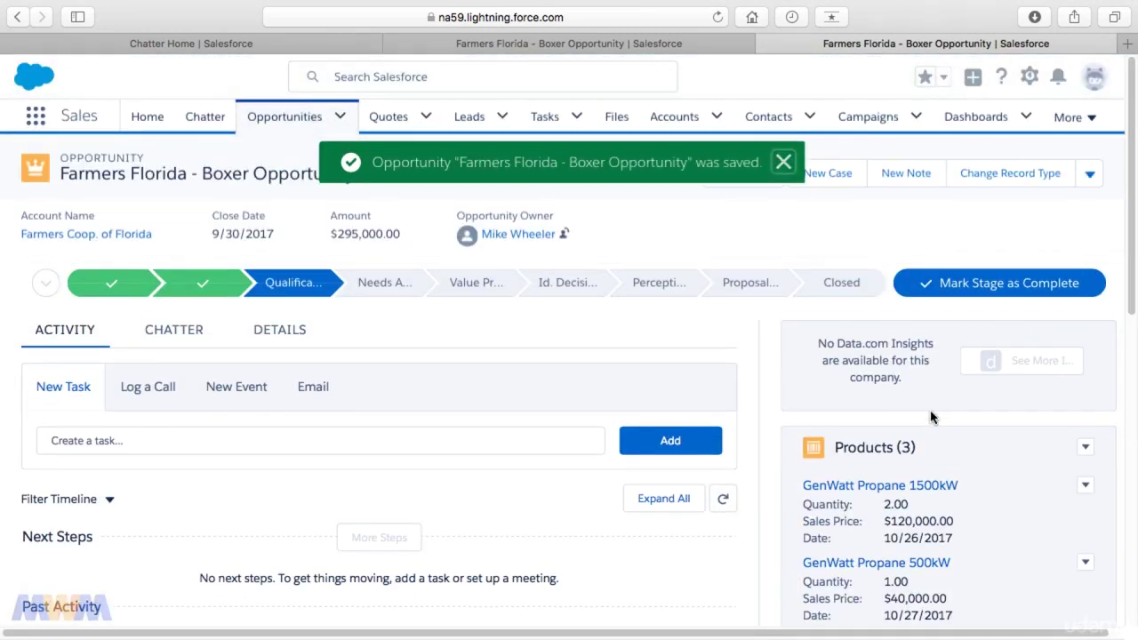
Move the Farmers Florida - Boxer opportunity to Samples Sent so its three key fields and guidance show.
{"action": "mouse_move", "coordinate": [291, 278]}
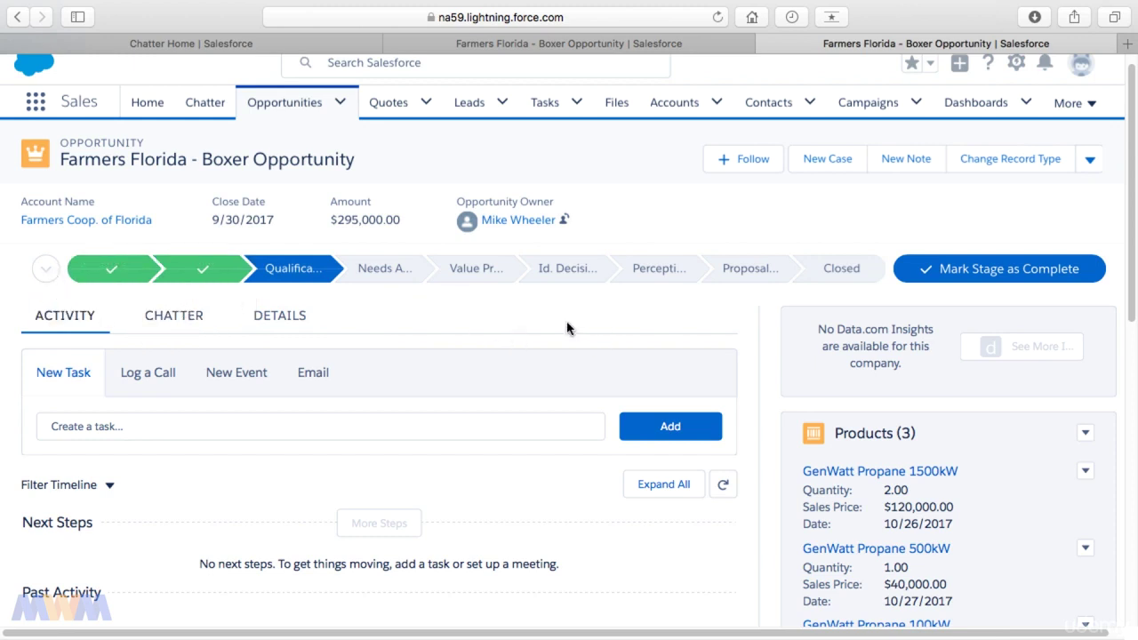
{"action": "left_click", "coordinate": [210, 277]}
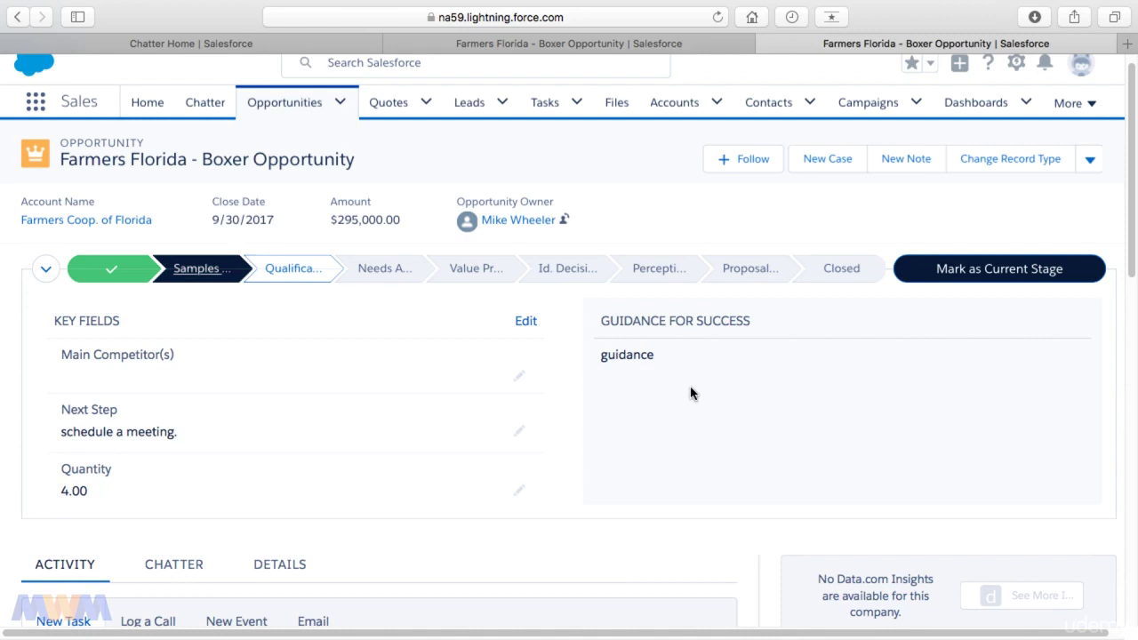
{"action": "left_click", "coordinate": [961, 274]}
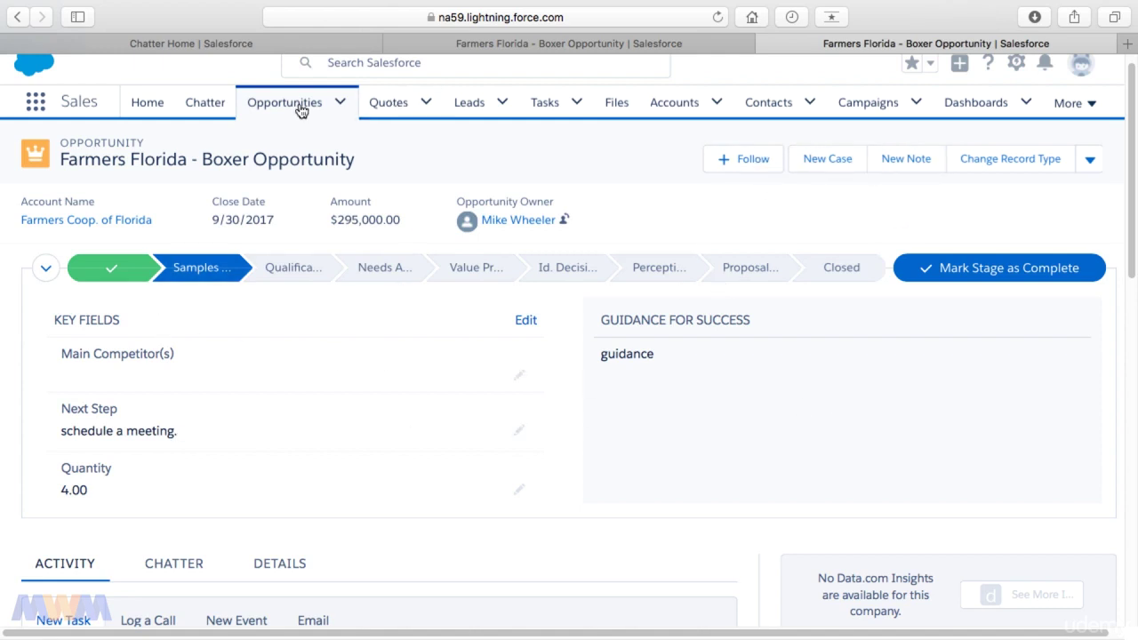
Start a new opportunity with the Retail record type.
{"action": "left_click", "coordinate": [338, 105]}
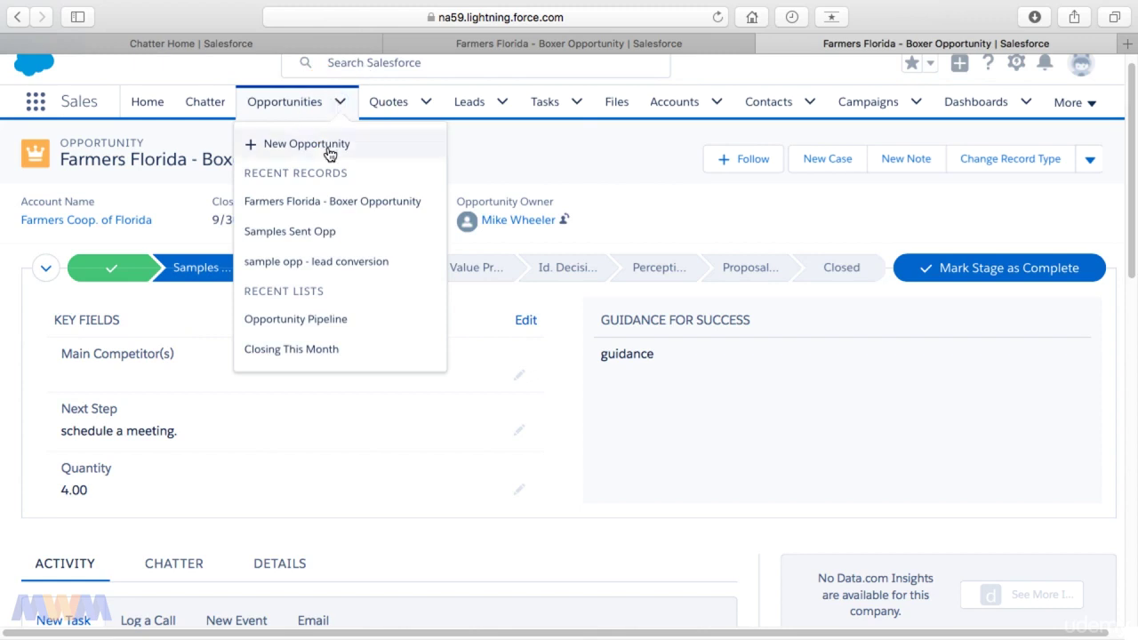
{"action": "left_click", "coordinate": [328, 148]}
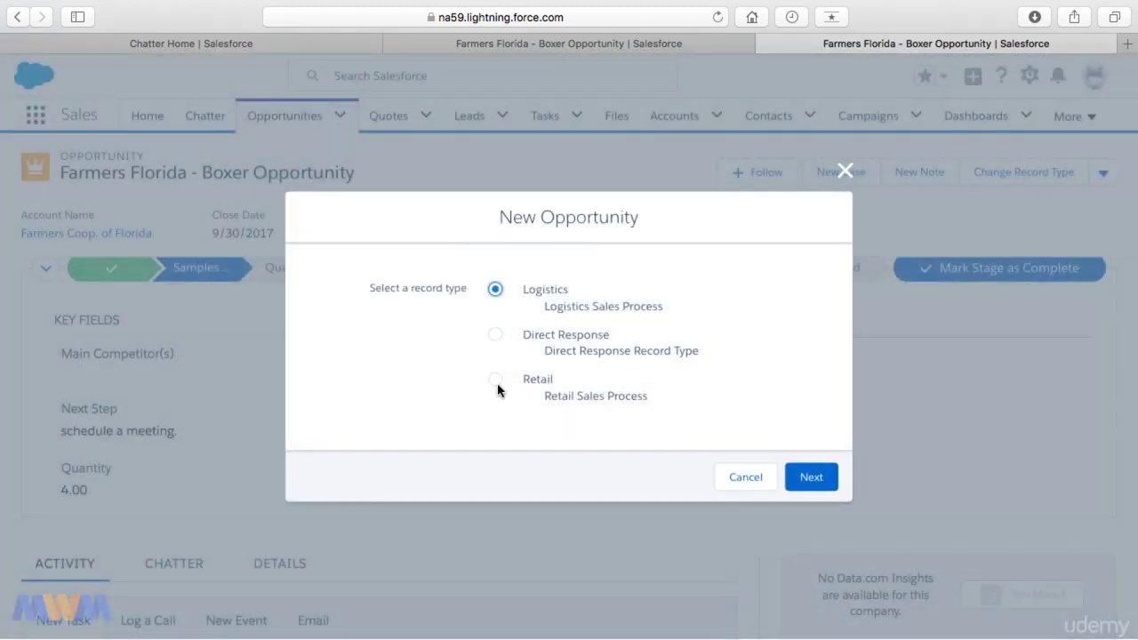
{"action": "left_click", "coordinate": [500, 384]}
{"action": "left_click", "coordinate": [811, 475]}
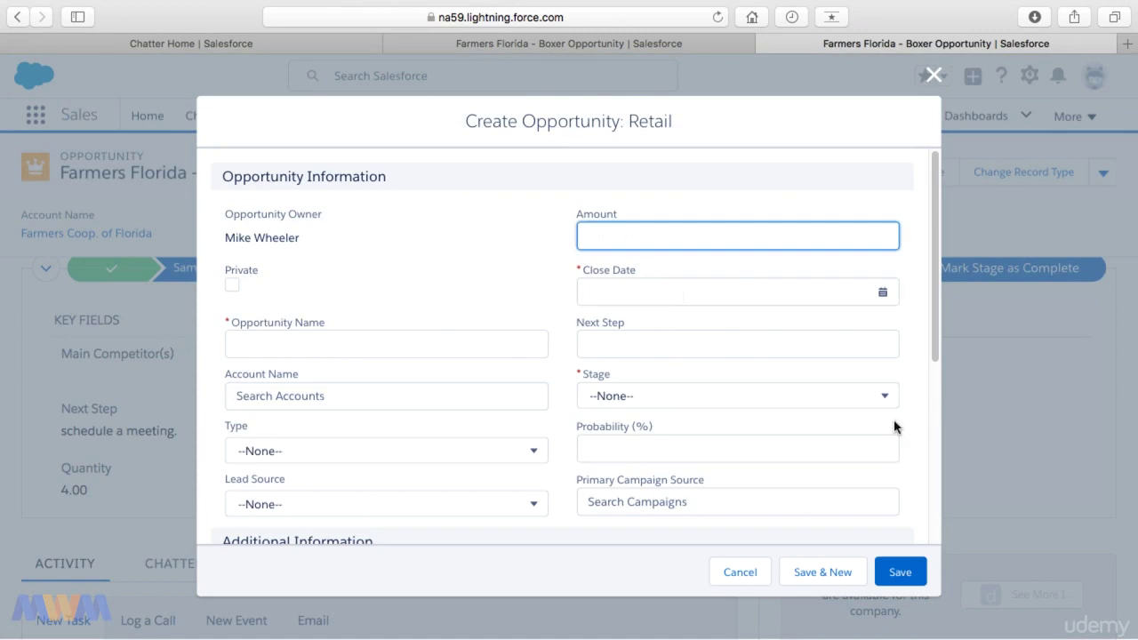
Enter amount 100, close date 10/19/2017 and stage Prospecting.
{"action": "type", "text": "100"}
{"action": "left_click", "coordinate": [681, 292]}
{"action": "left_click", "coordinate": [739, 387]}
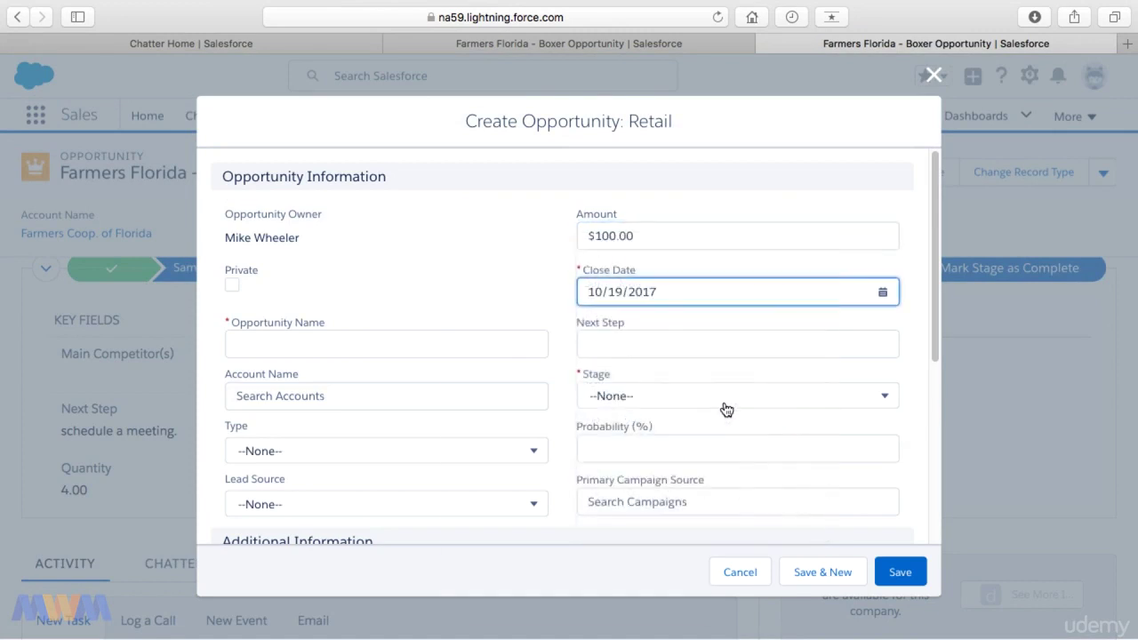
{"action": "left_click", "coordinate": [726, 408]}
{"action": "left_click", "coordinate": [676, 370]}
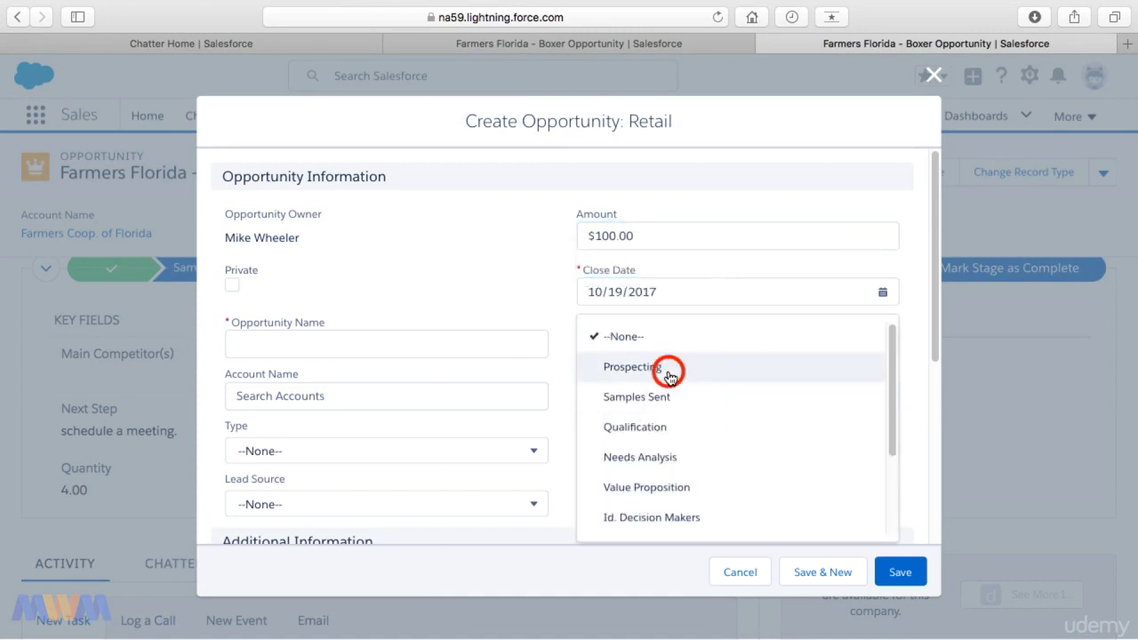
Name it 'Path Sample Opp', link account Salesforce.com, Inc., and save.
{"action": "left_click", "coordinate": [381, 351]}
{"action": "type", "text": "Pa"}
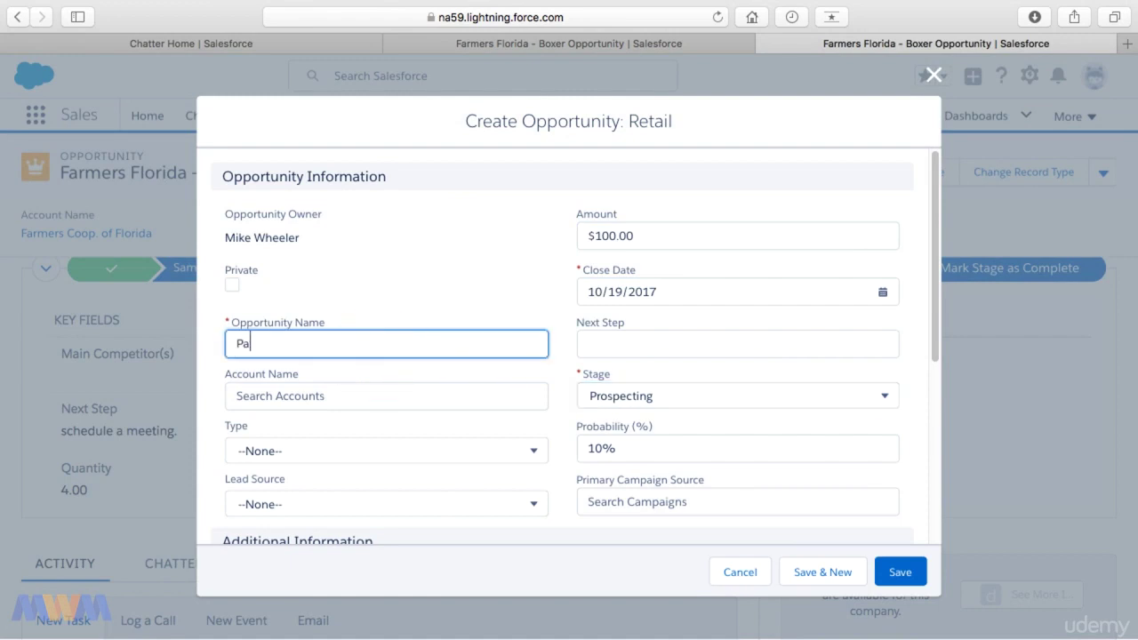
{"action": "type", "text": "th Sample Opp"}
{"action": "left_click", "coordinate": [361, 379]}
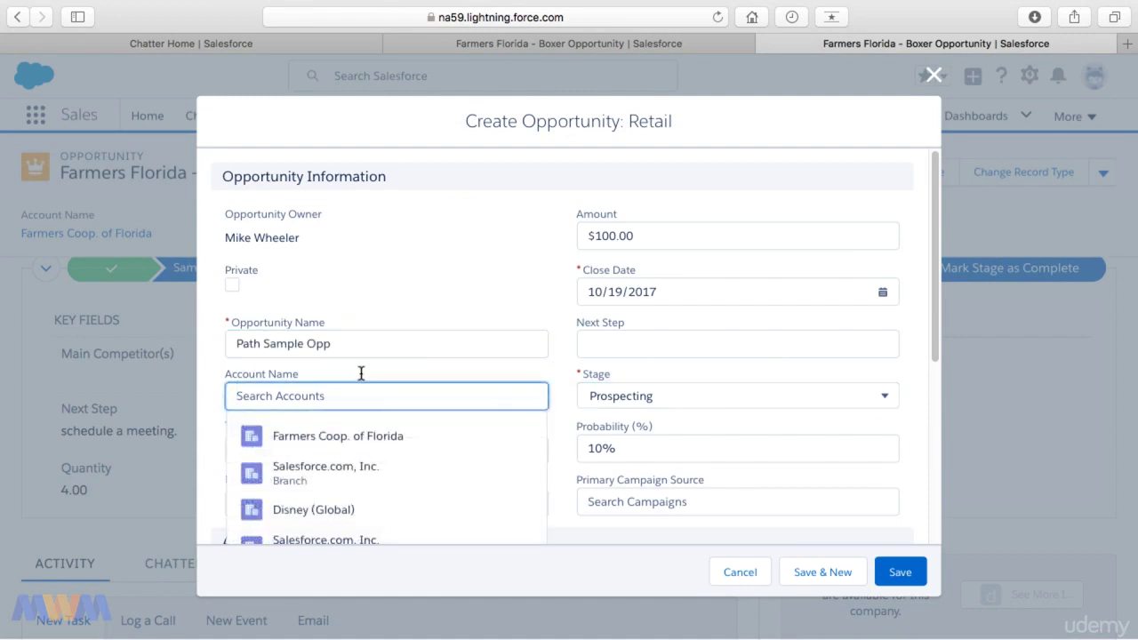
{"action": "left_click", "coordinate": [324, 472]}
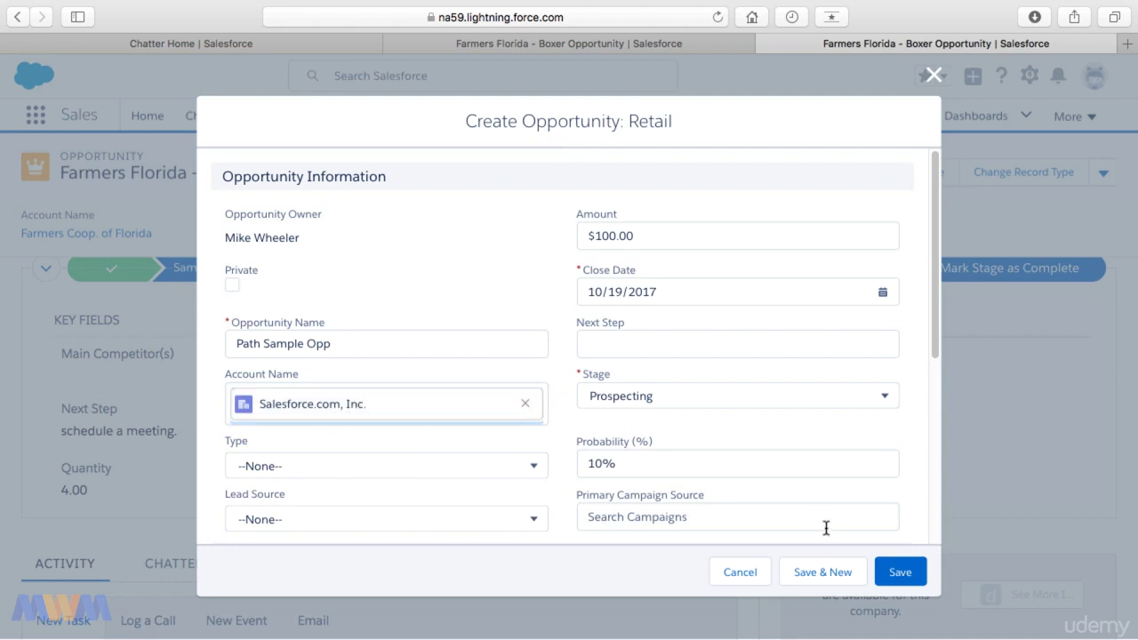
{"action": "scroll", "coordinate": [564, 433], "scroll_direction": "down", "scroll_amount": 3}
{"action": "scroll", "coordinate": [562, 434], "scroll_direction": "down", "scroll_amount": 2}
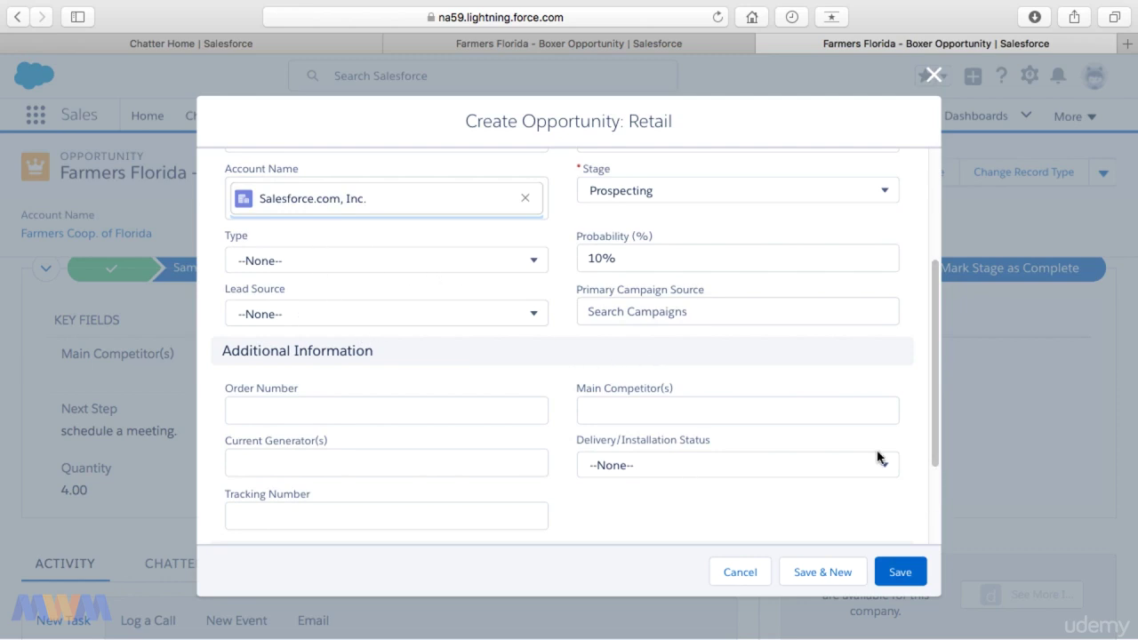
{"action": "left_click_drag", "start_coordinate": [939, 456], "coordinate": [930, 411]}
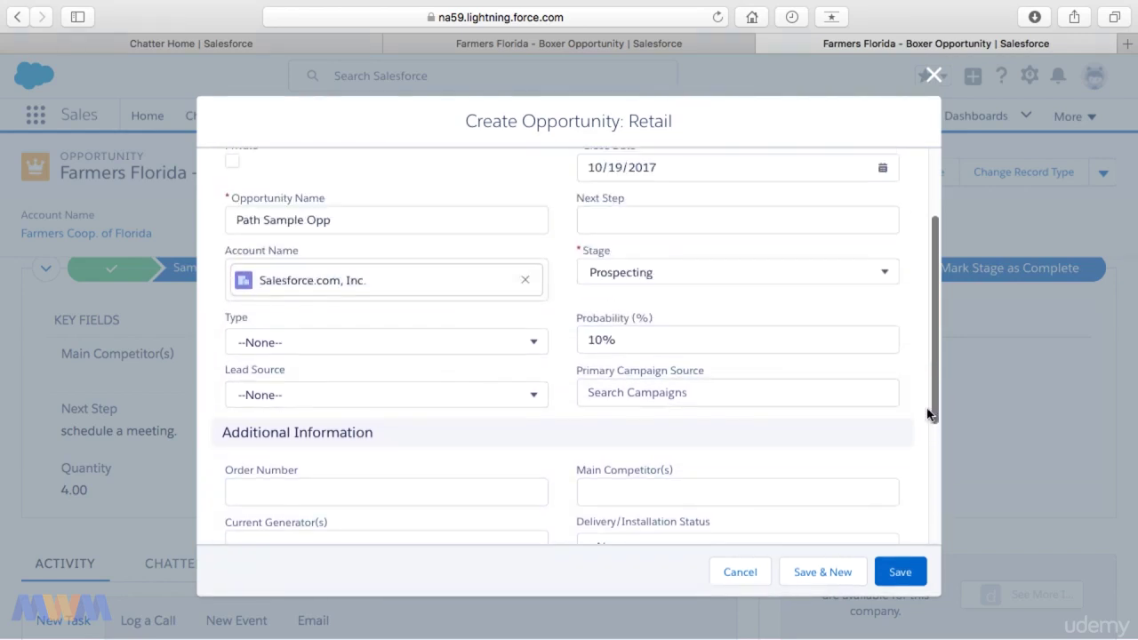
{"action": "left_click", "coordinate": [900, 574]}
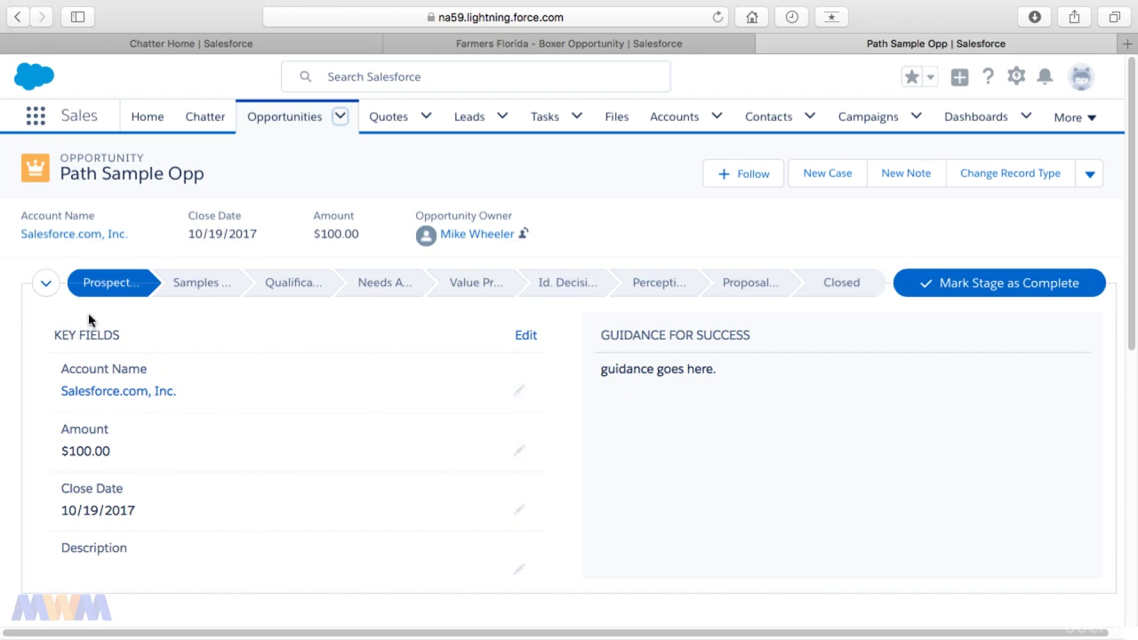
Edit Path Sample Opp's Description key field, then preview the Samples Sent stage's key fields and guidance.
{"action": "left_click", "coordinate": [48, 285]}
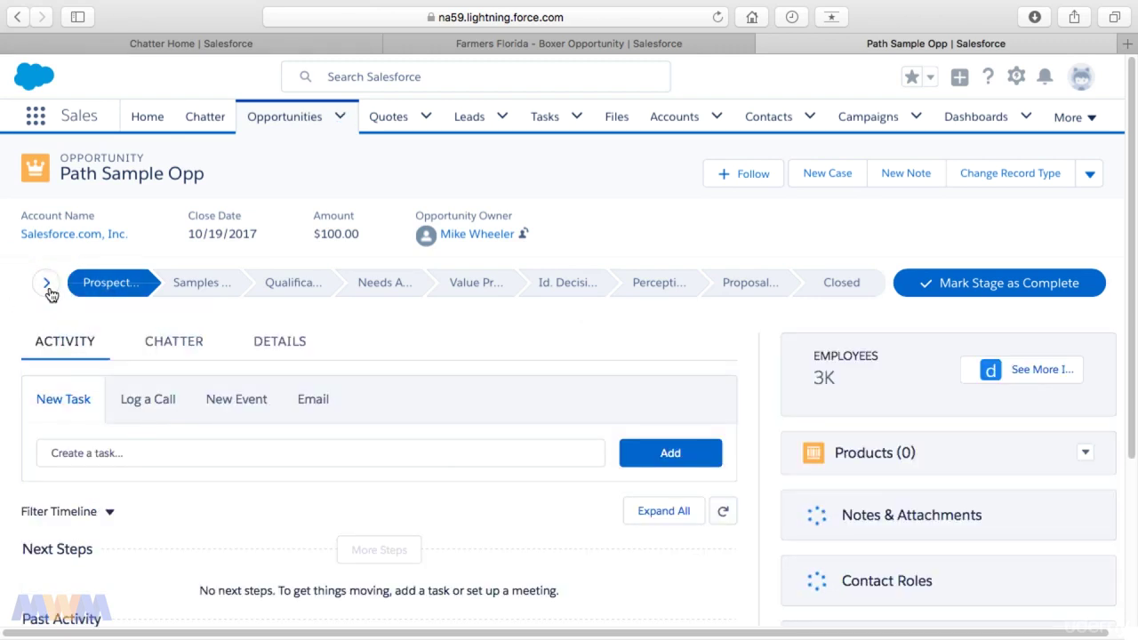
{"action": "left_click", "coordinate": [47, 285]}
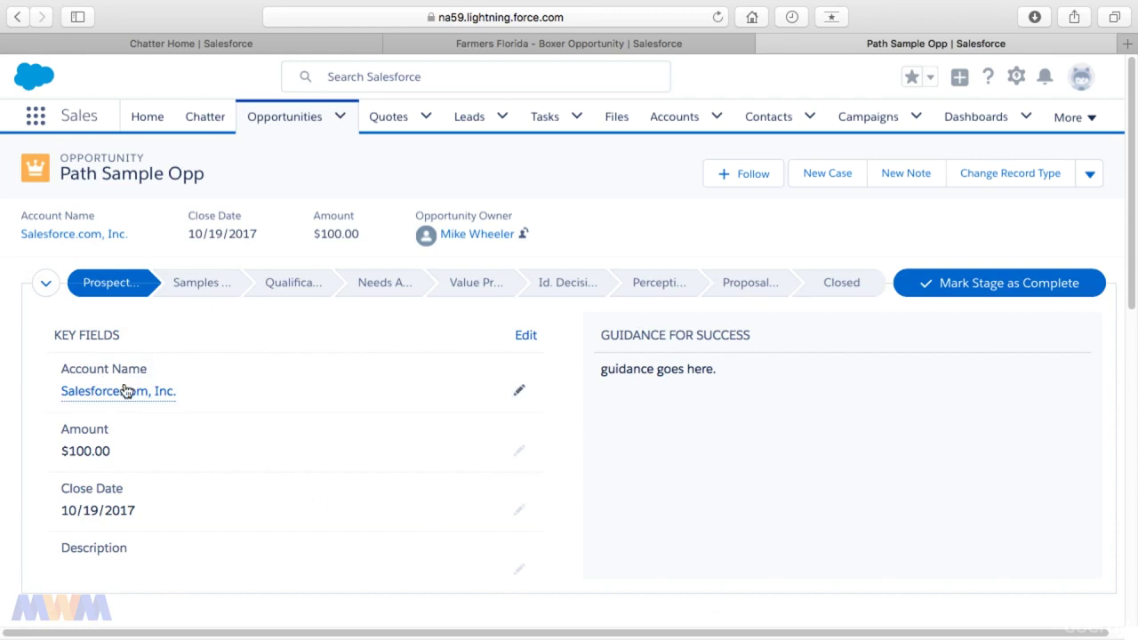
{"action": "double_click", "coordinate": [140, 559]}
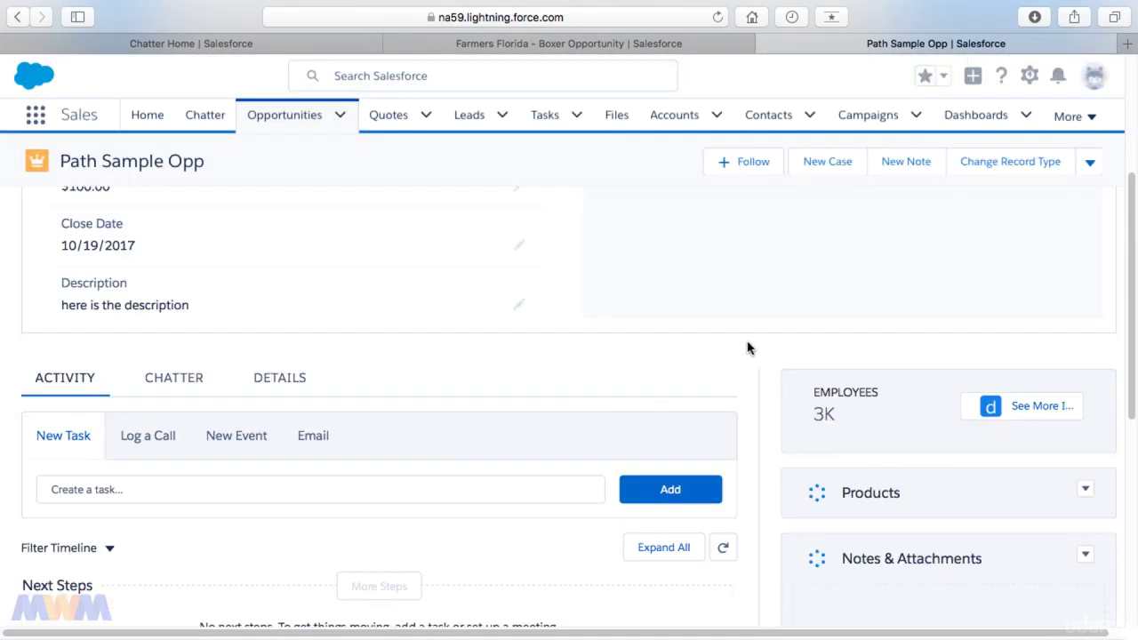
{"action": "scroll", "coordinate": [593, 387], "scroll_direction": "up", "scroll_amount": 5}
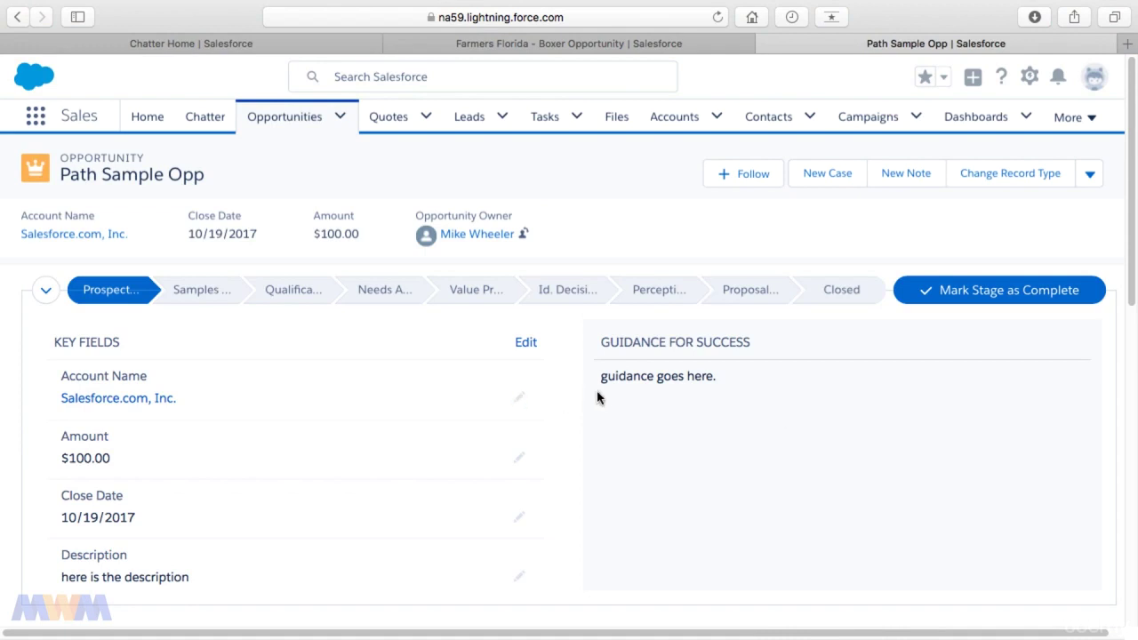
{"action": "left_click", "coordinate": [204, 297]}
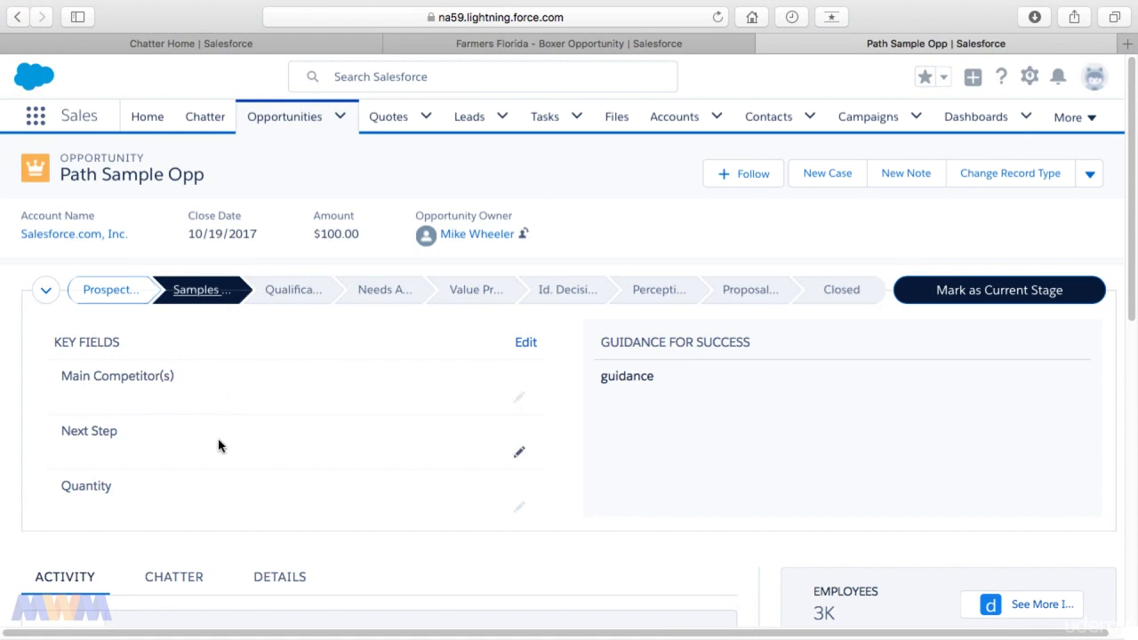
Make Samples Sent Path Sample Opp's current stage, marking Prospecting complete.
{"action": "left_click", "coordinate": [951, 301]}
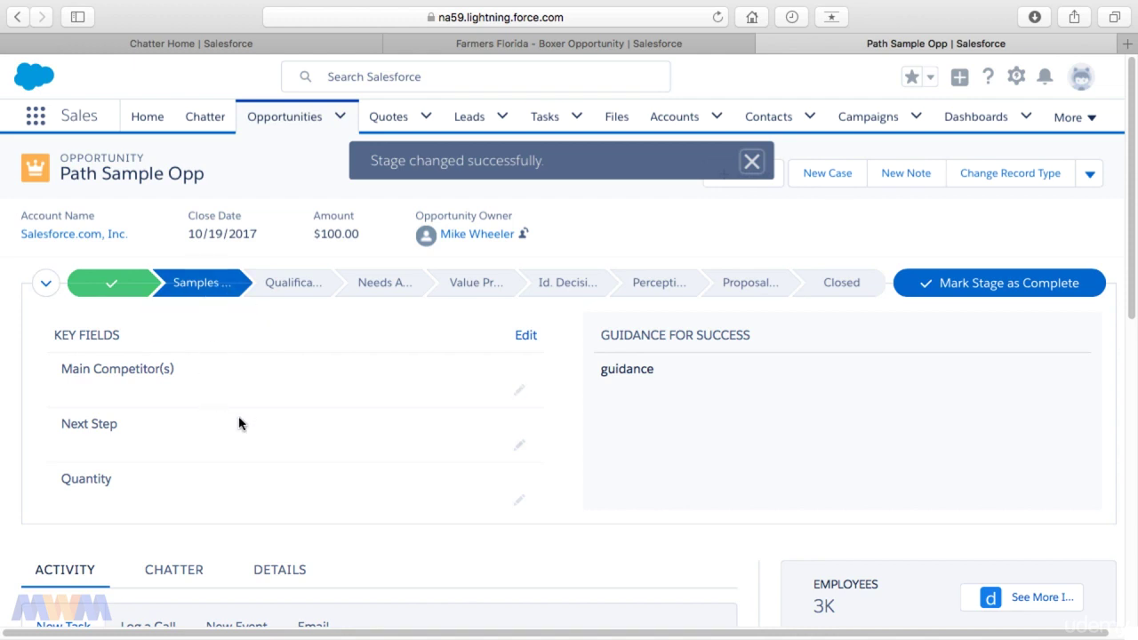
{"action": "scroll", "coordinate": [233, 387], "scroll_direction": "down", "scroll_amount": 1}
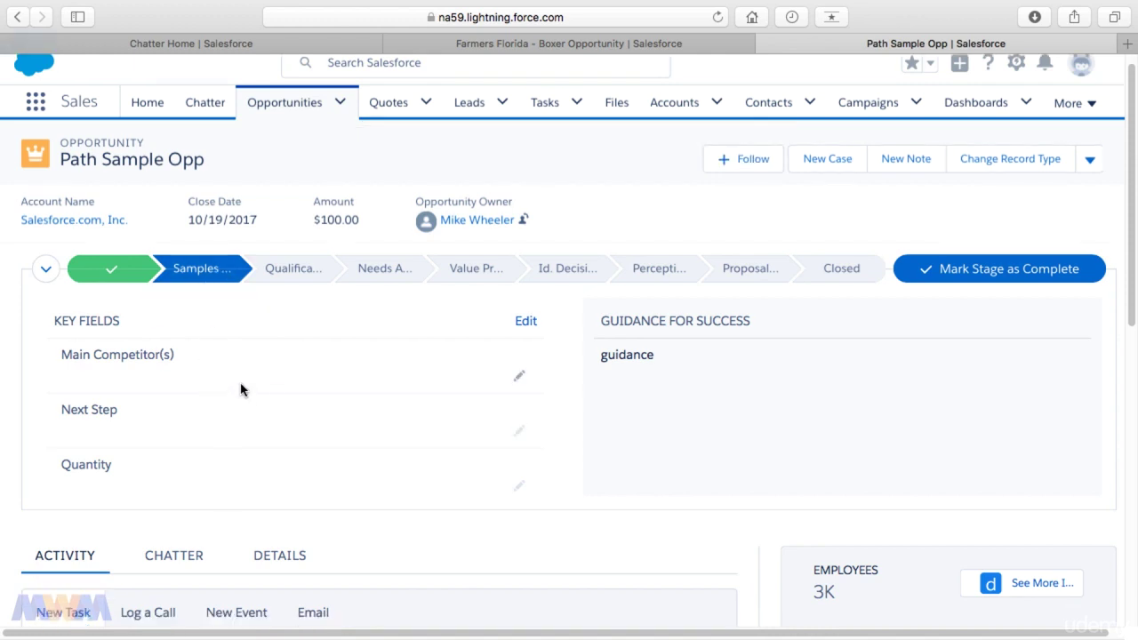